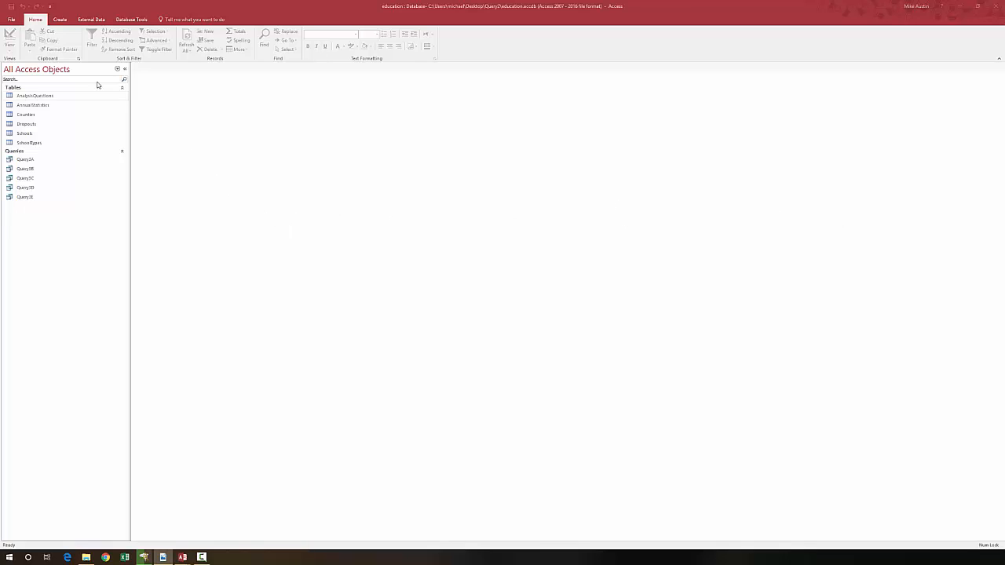
Create a new query in Design view with the AnnualStatistics table and enlarge its field list to show all fields
left_click(62, 21)
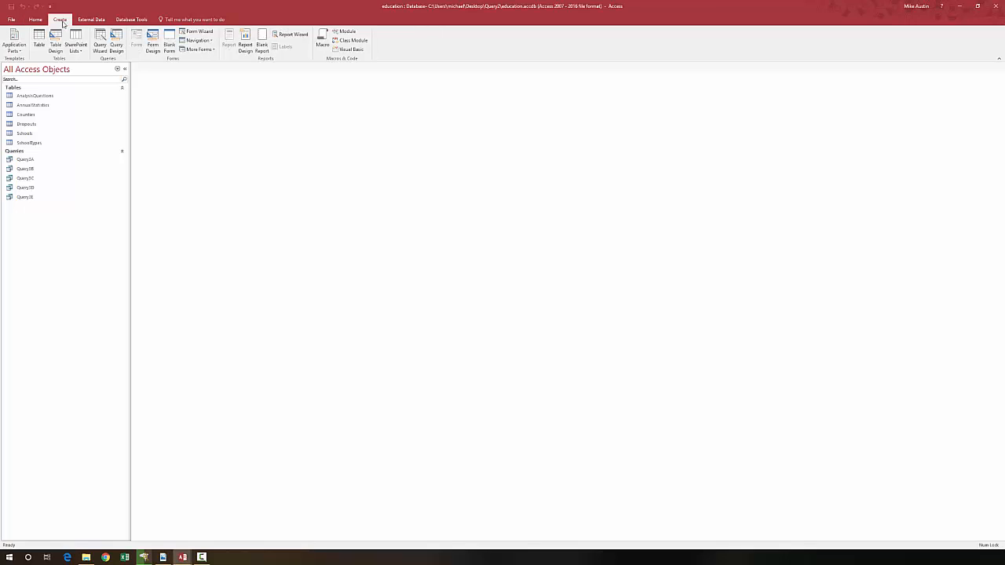
left_click(117, 49)
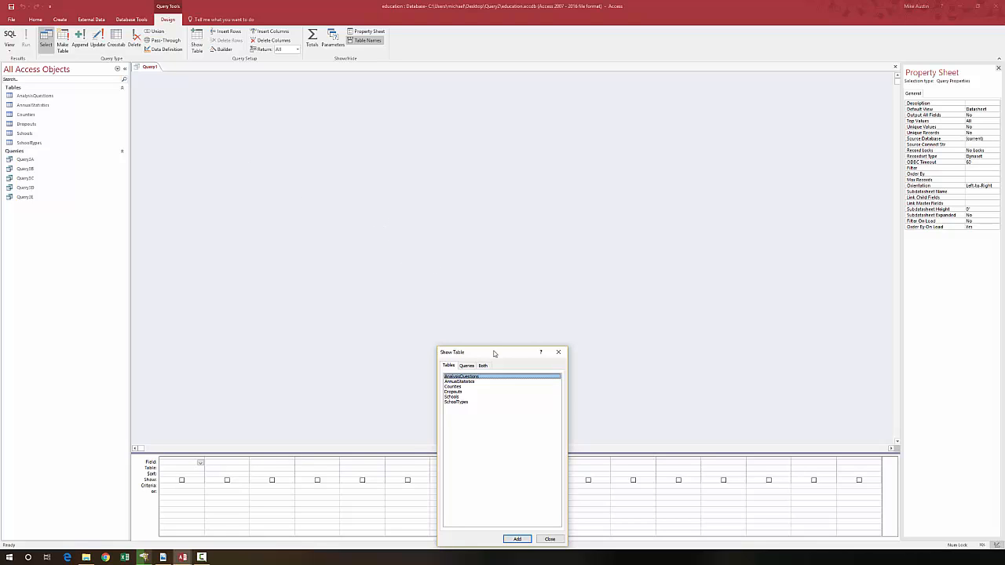
left_click_drag(494, 353, 463, 212)
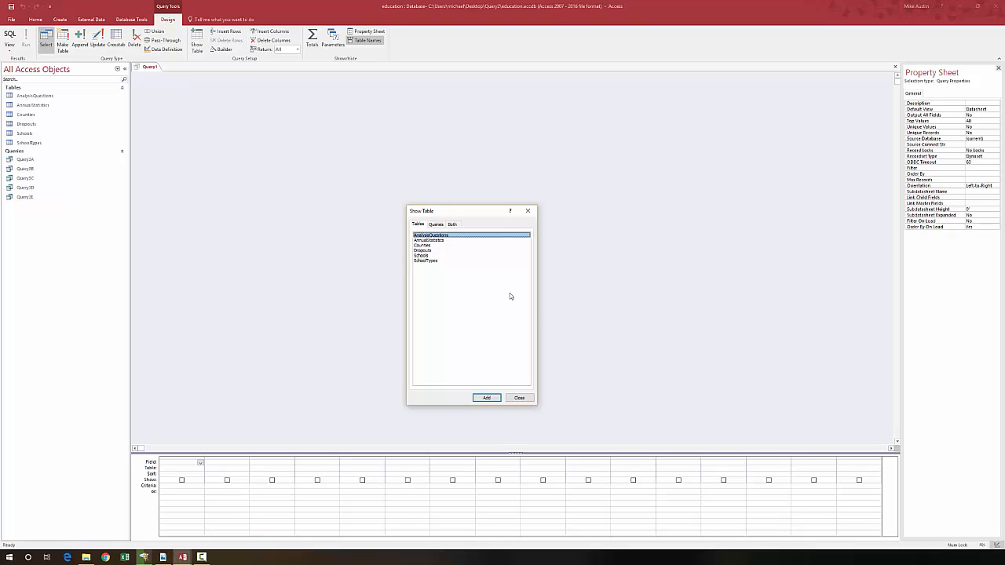
double_click(434, 240)
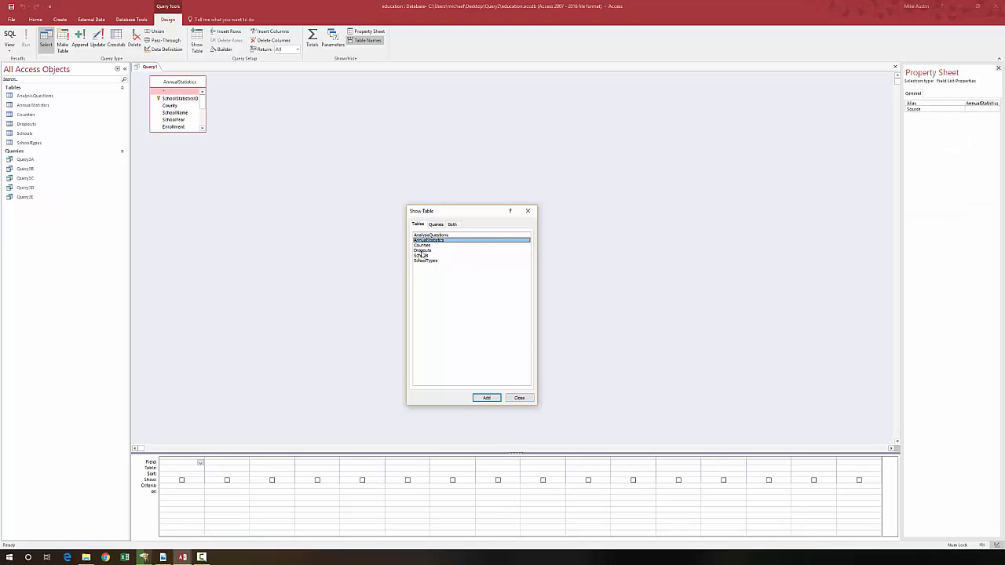
left_click(528, 210)
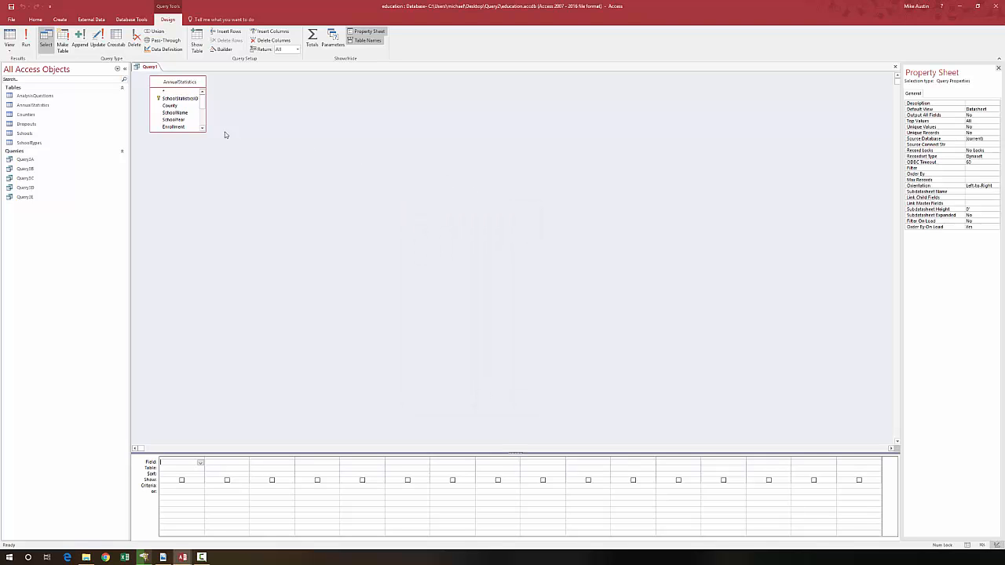
left_click_drag(189, 132, 214, 187)
left_click(214, 169)
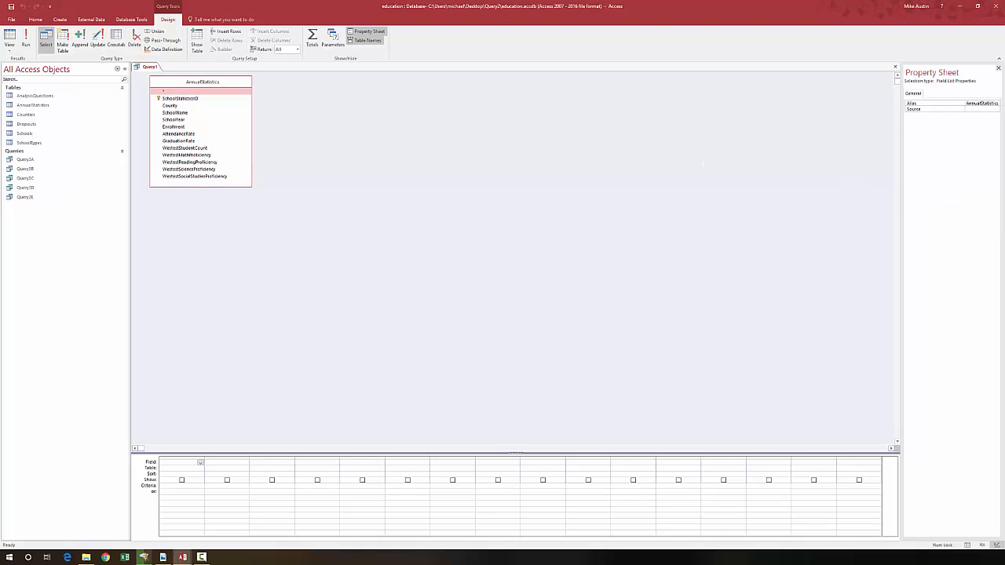
Switch to instructionsQ2.pdf in Adobe Acrobat Reader, read part a on the WESTEST participation rate query, and return to the query design
key("alt+Tab")
left_click_drag(1004, 56, 637, 34)
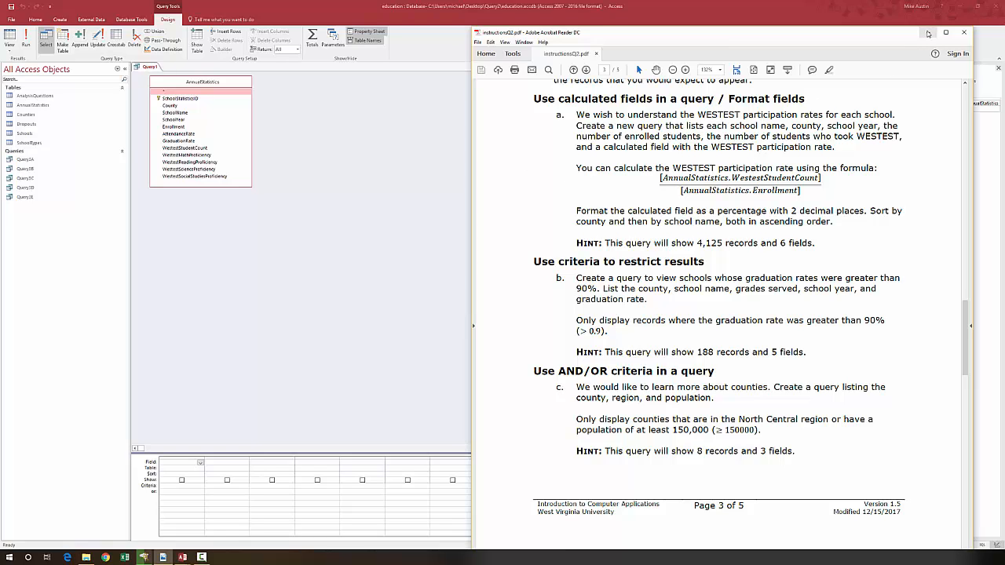
left_click(927, 33)
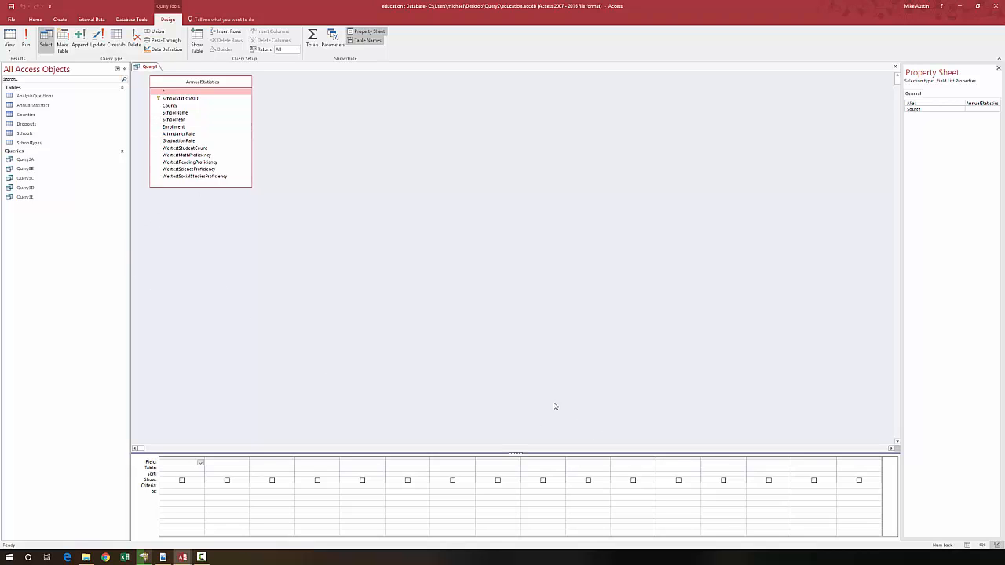
left_click(162, 558)
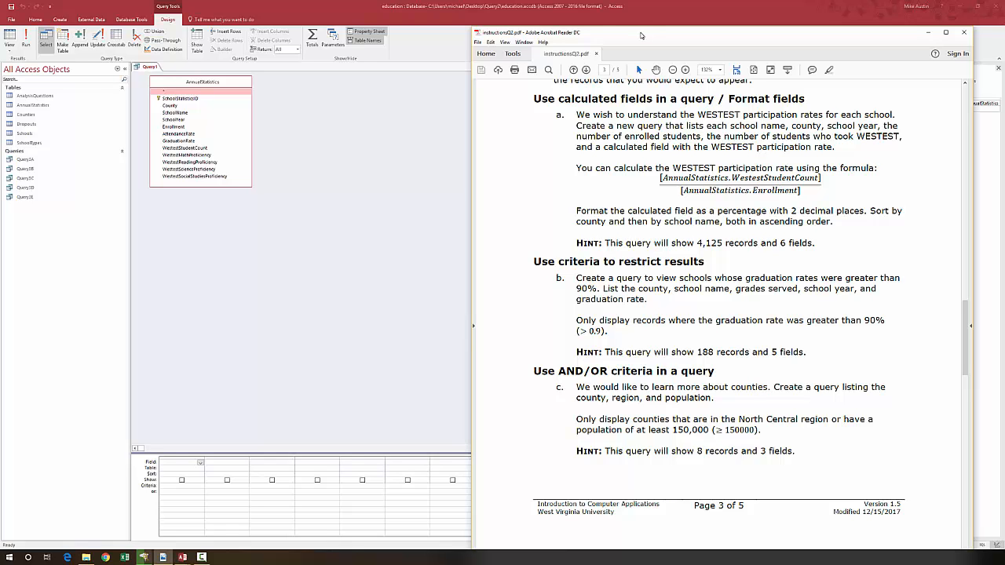
left_click_drag(641, 35, 1004, 92)
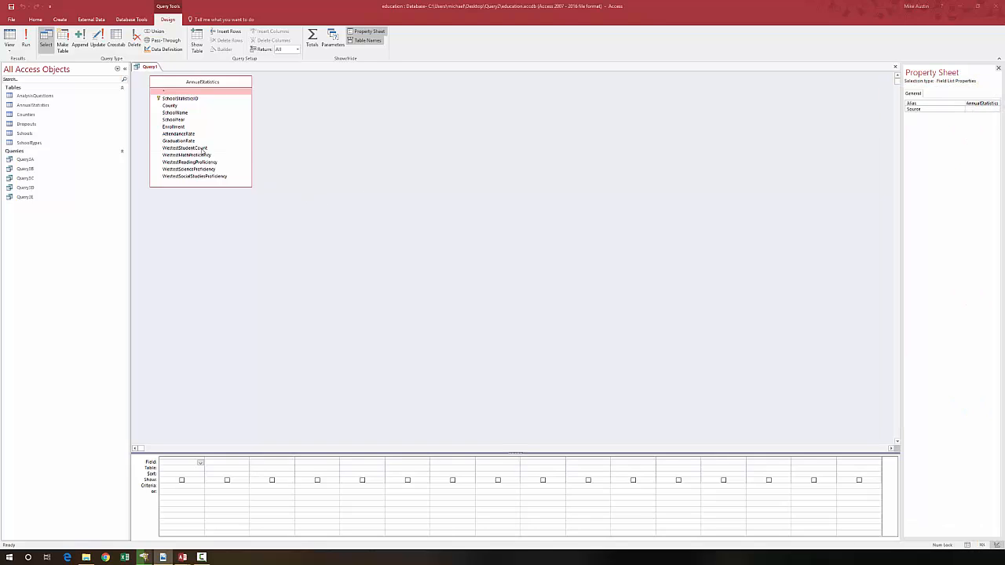
Add the SchoolName, County, SchoolYear, Enrollment and WestestStudentCount fields from AnnualStatistics to the query grid in that order
double_click(180, 113)
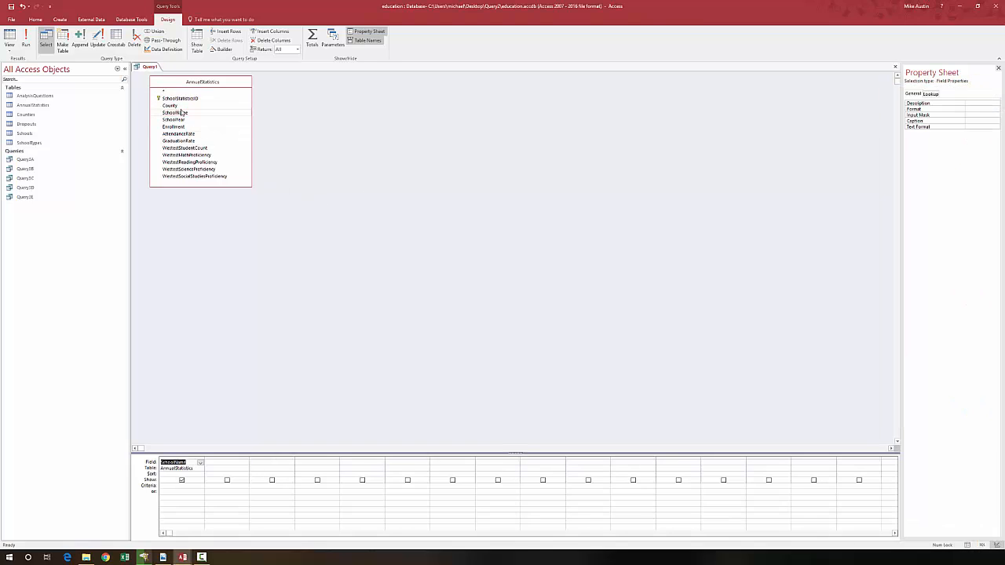
double_click(180, 105)
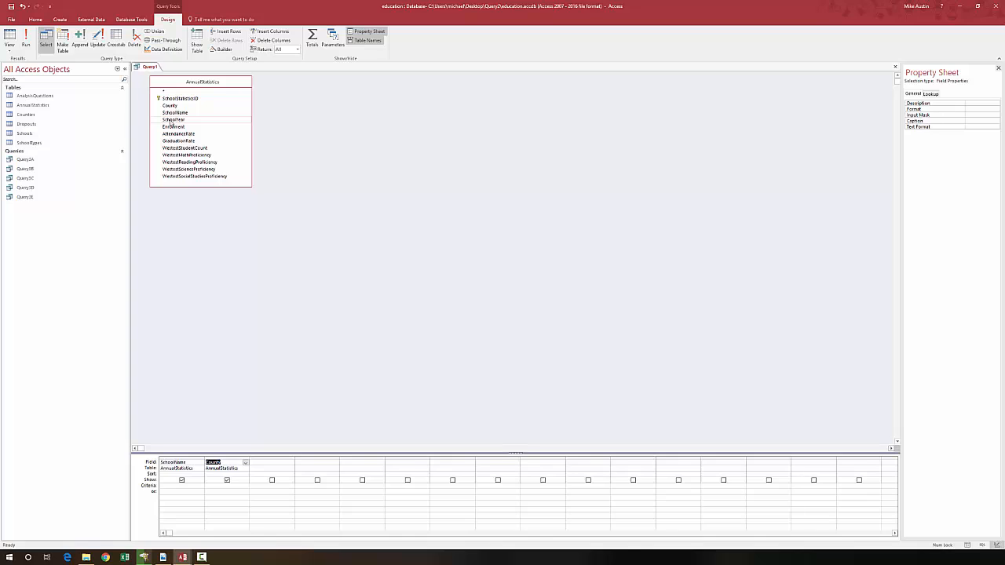
double_click(174, 119)
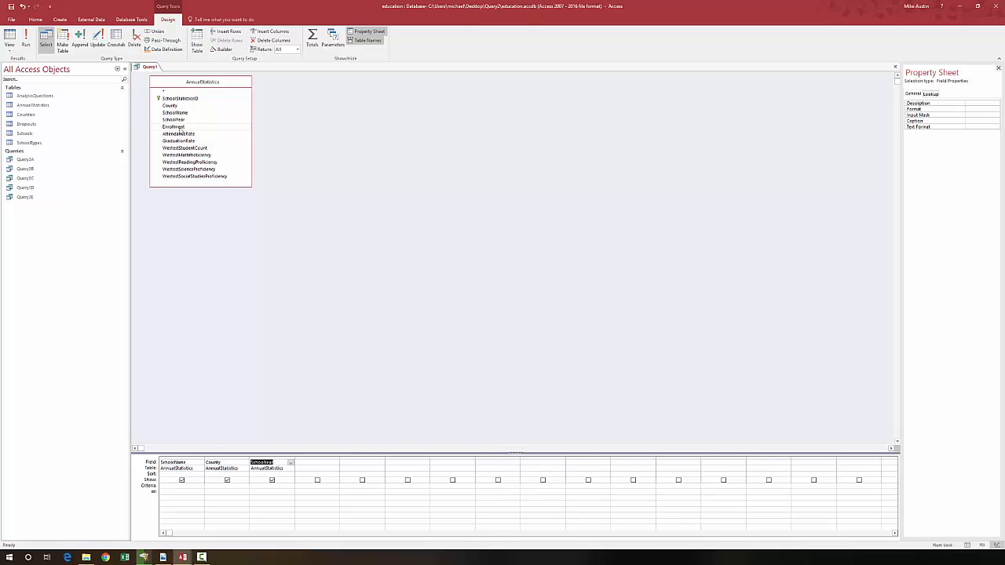
double_click(175, 127)
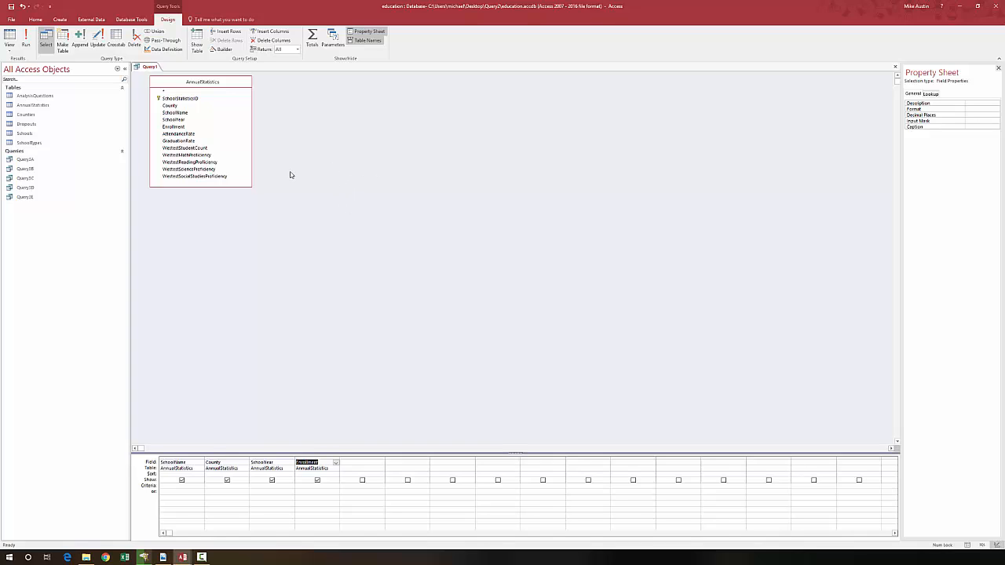
double_click(190, 149)
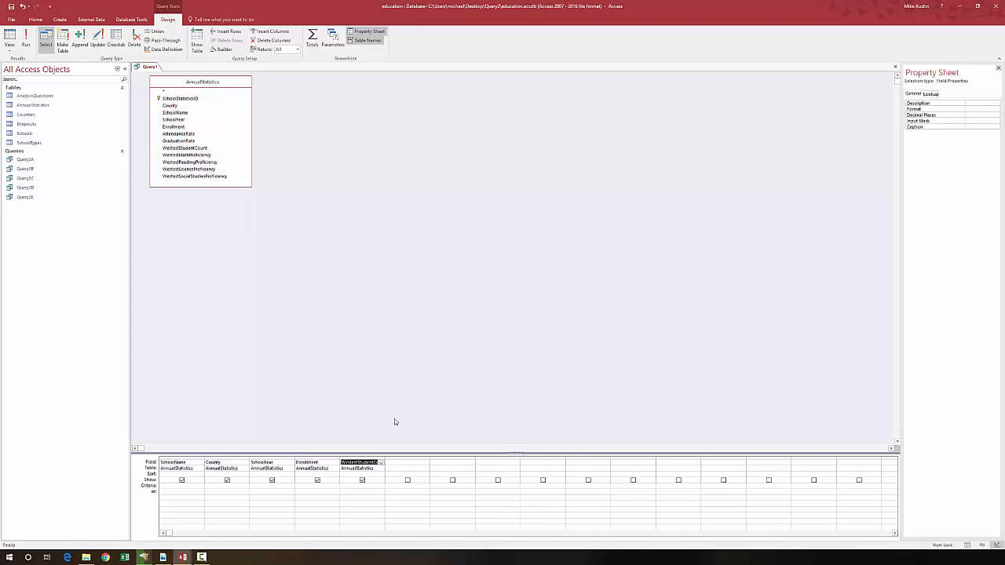
Start an expression in the Expression Builder for the first empty query column, naming the calculated field "Participation Rate:"
left_click(402, 462)
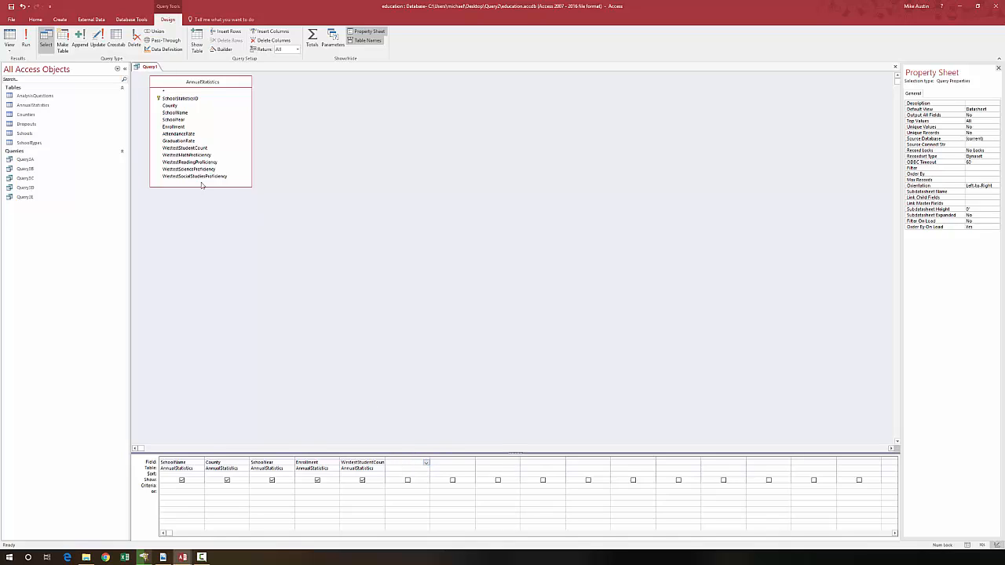
left_click(222, 51)
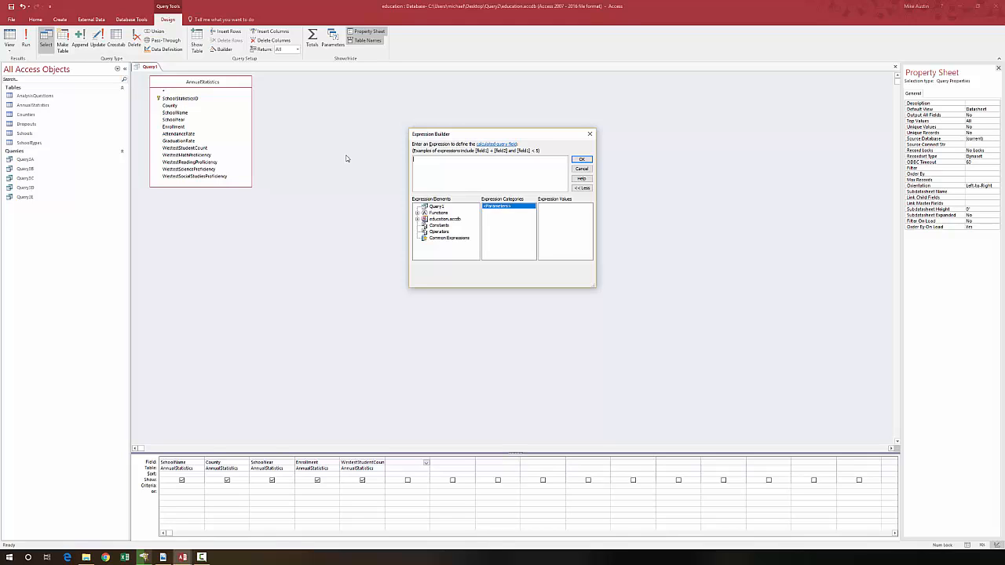
type("Part")
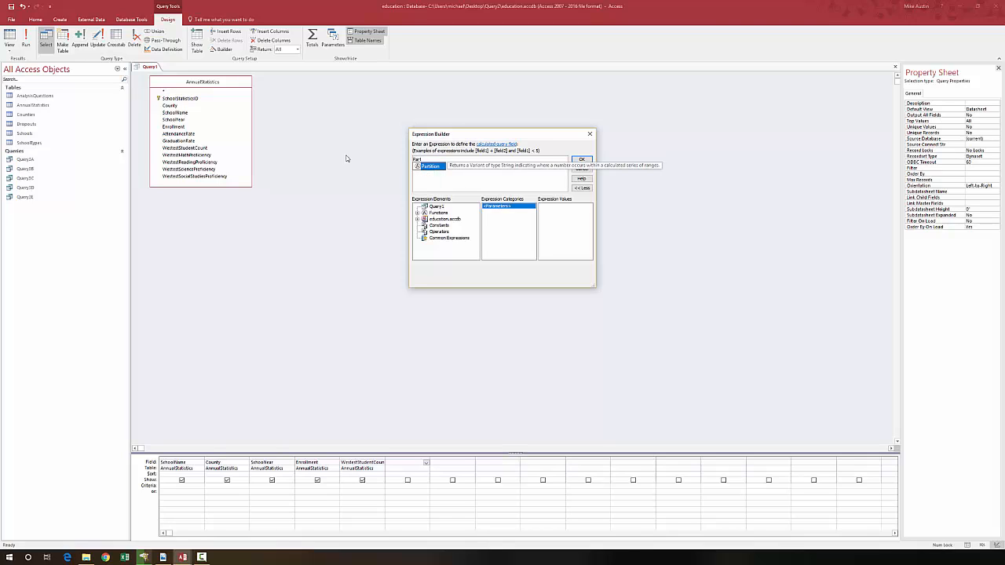
type("icipation Rate")
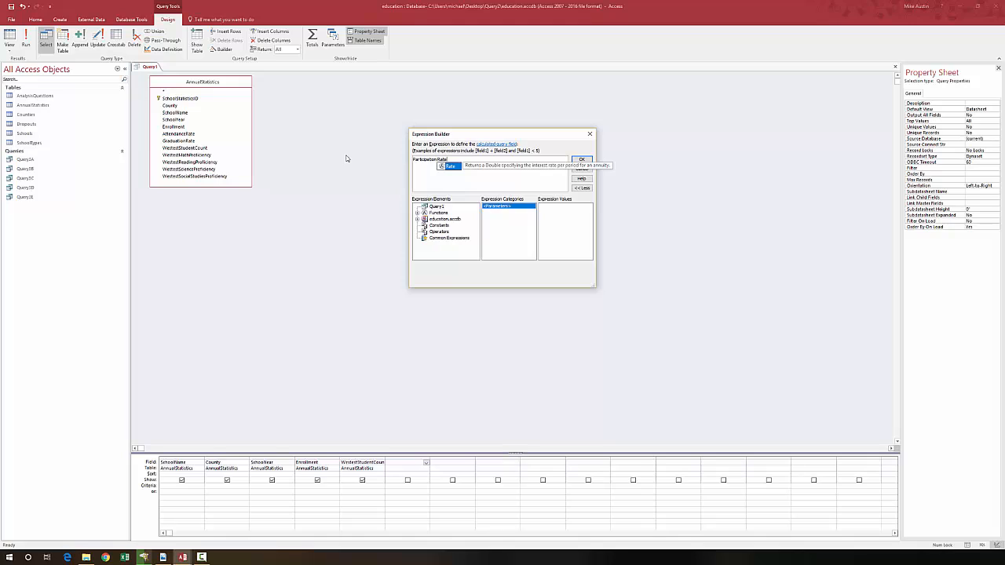
type(":")
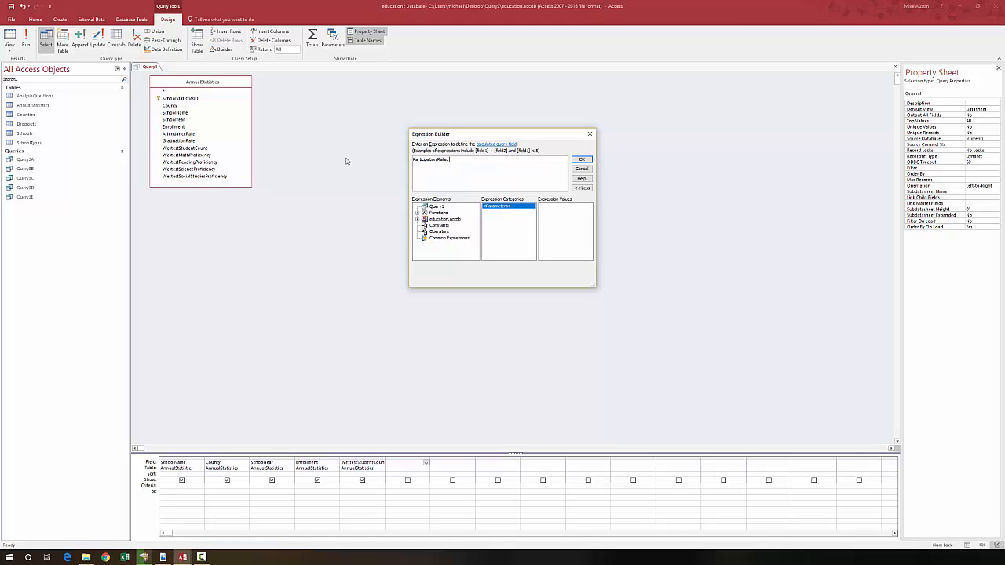
List the fields of the AnnualStatistics table from education.accdb in the Expression Builder
left_click(417, 219)
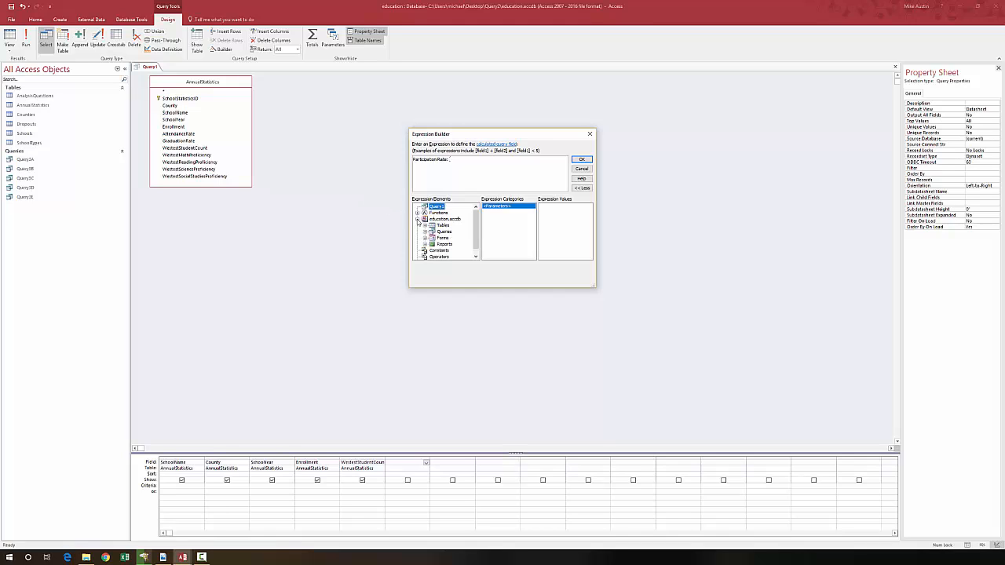
left_click(450, 220)
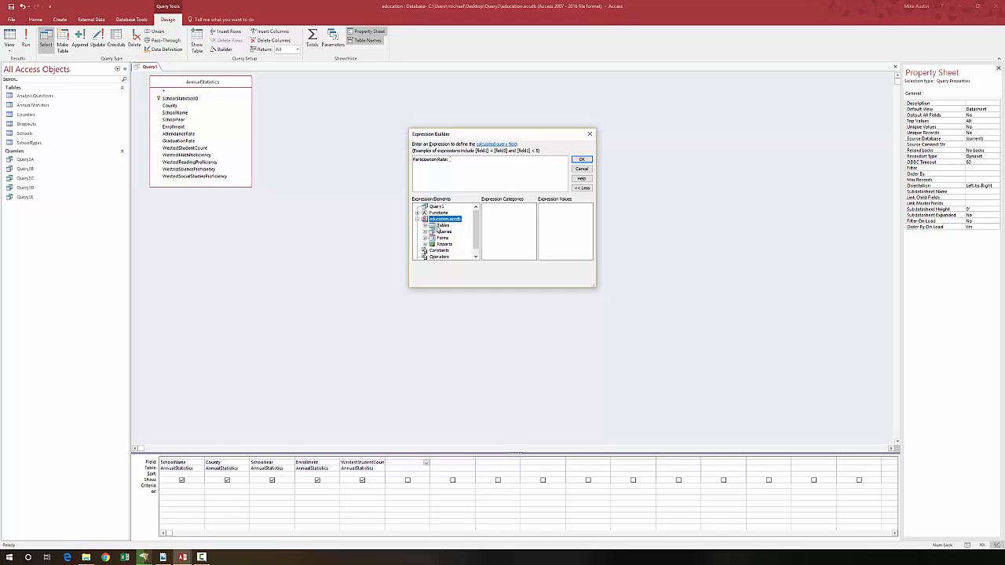
left_click(437, 228)
double_click(439, 226)
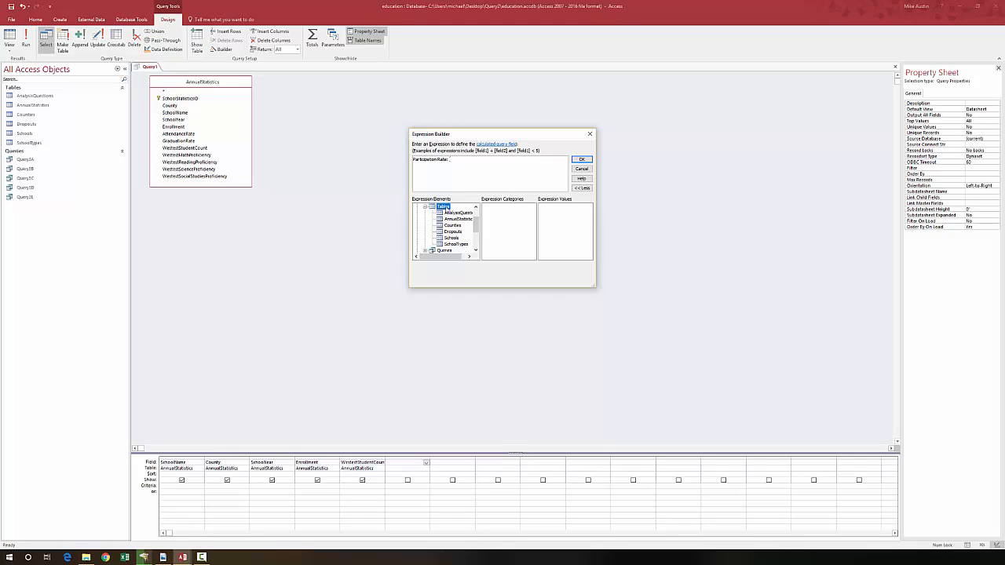
left_click(457, 219)
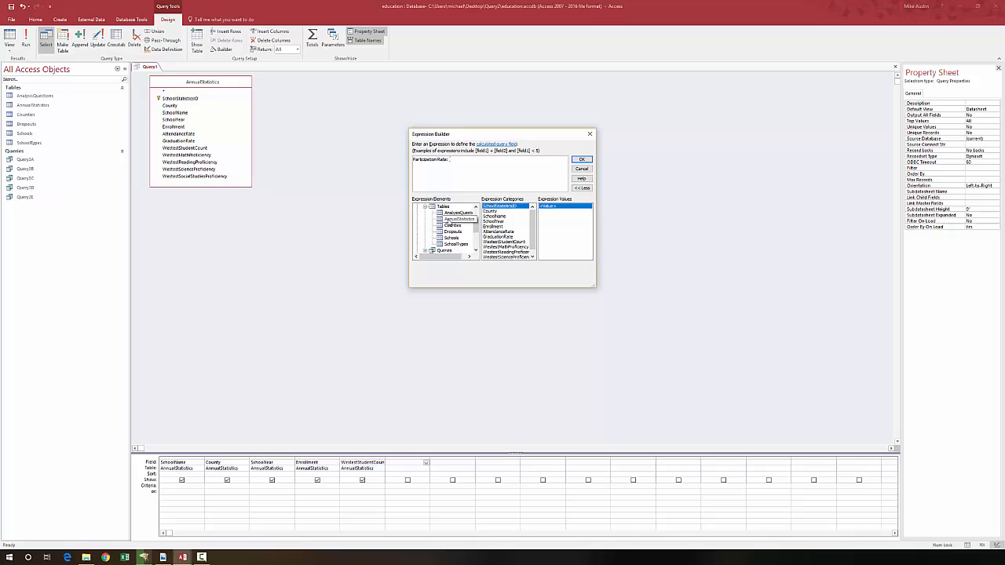
left_click(455, 219)
Check the formula in the PDF instructions and complete the expression as ([AnnualStatistics]![WestestStudentCount] / [AnnualStatistics]![Enrollment])
left_click_drag(1004, 104, 515, 223)
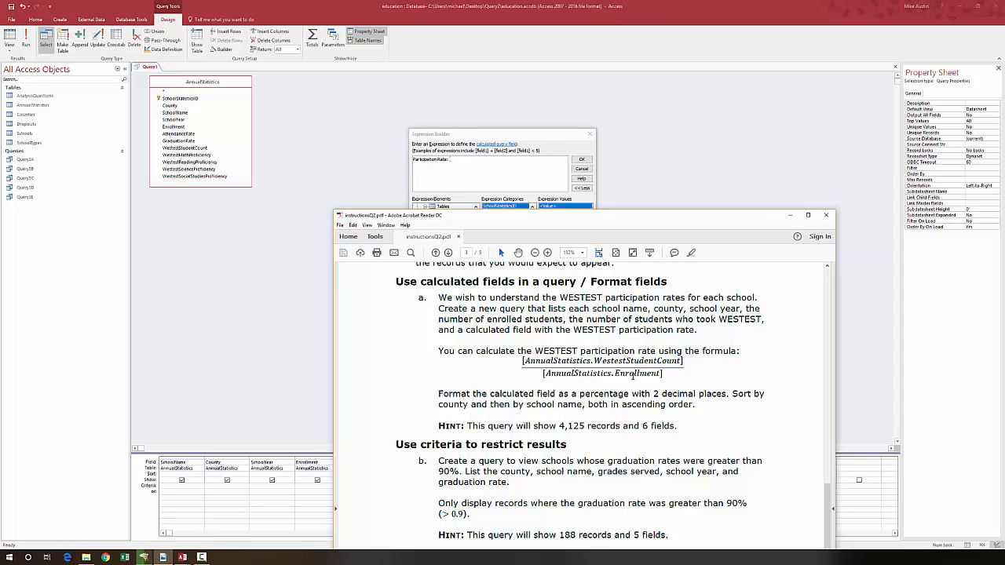
left_click_drag(611, 217, 1004, 169)
left_click(481, 174)
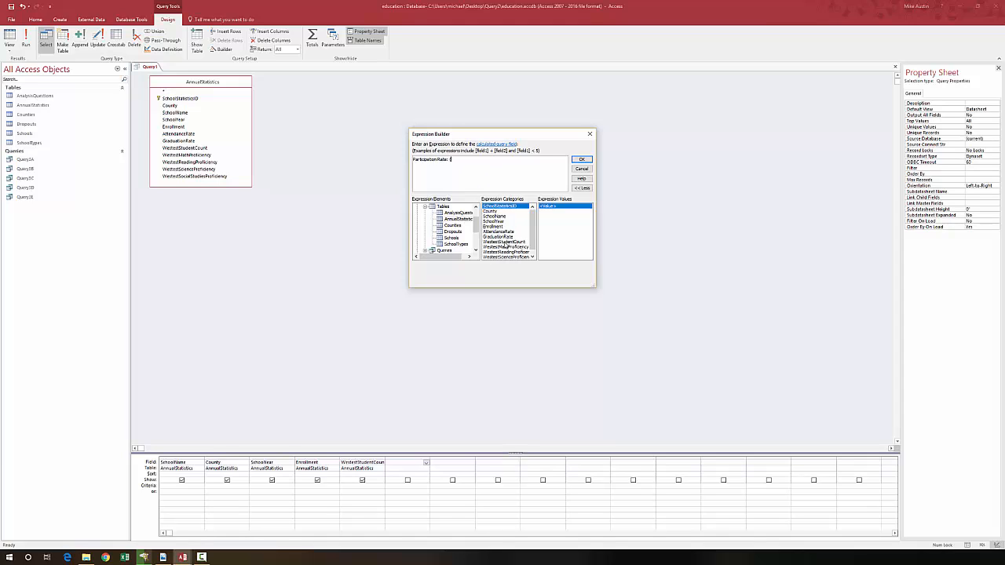
left_click(505, 243)
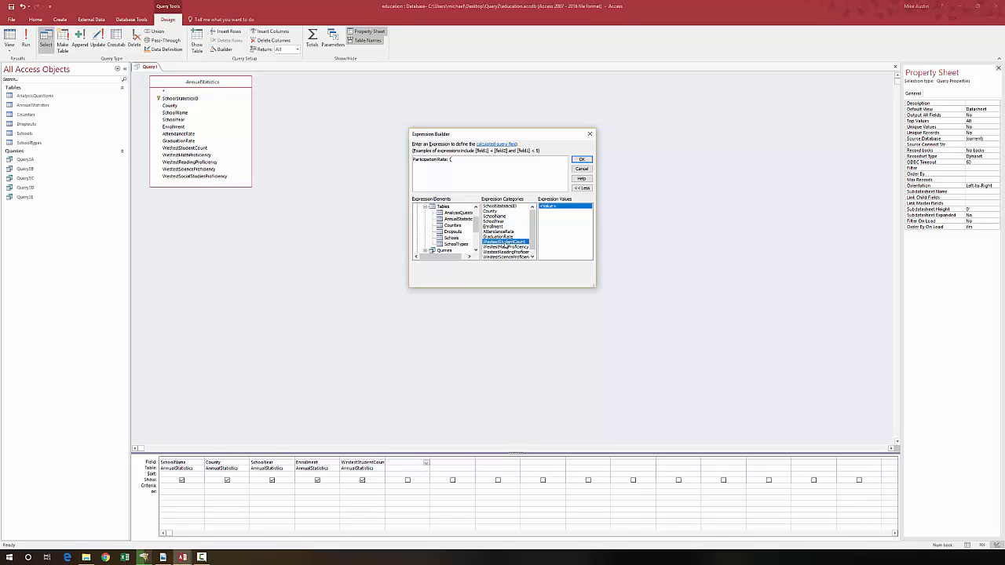
double_click(506, 244)
scroll(506, 237, "down", 1)
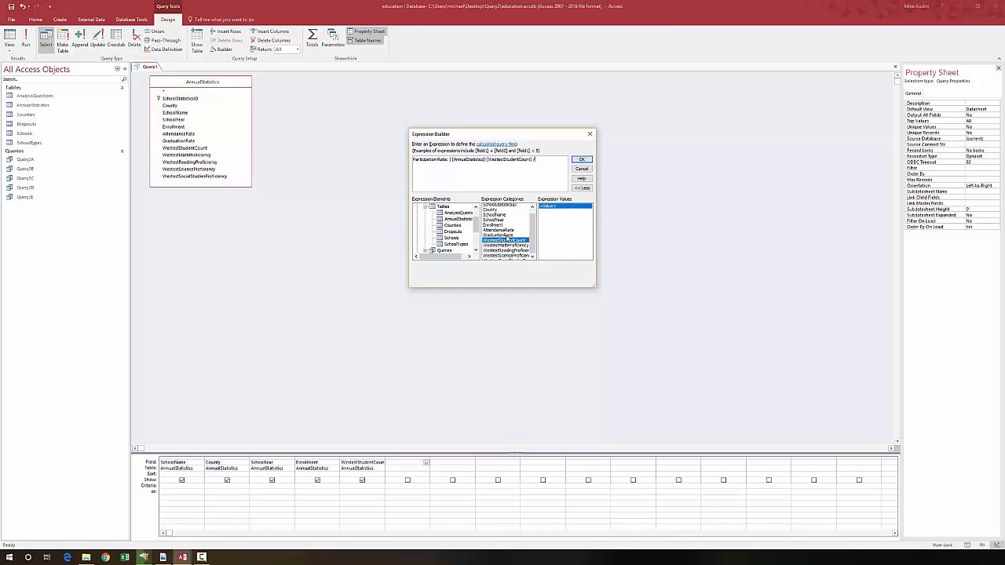
double_click(496, 222)
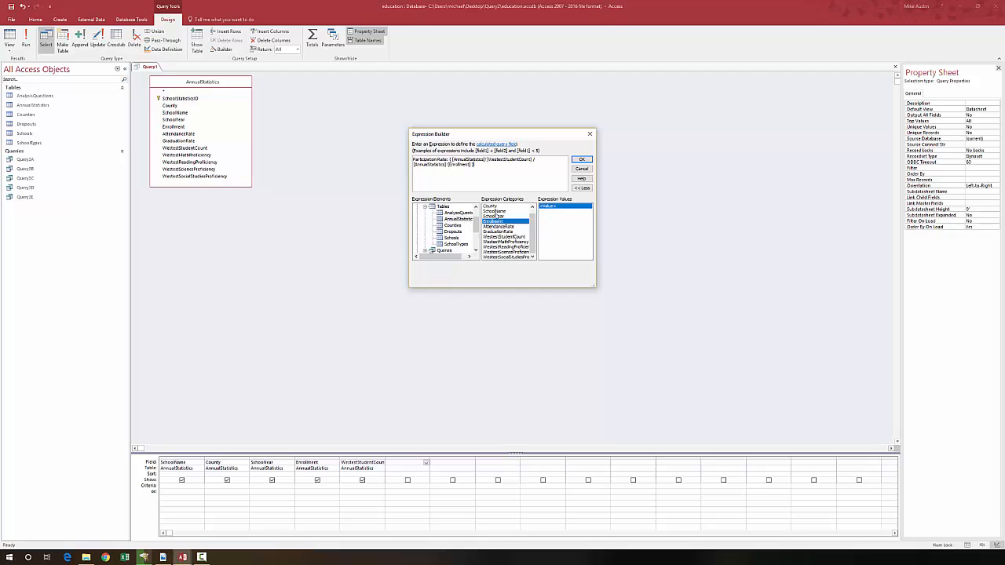
left_click(581, 160)
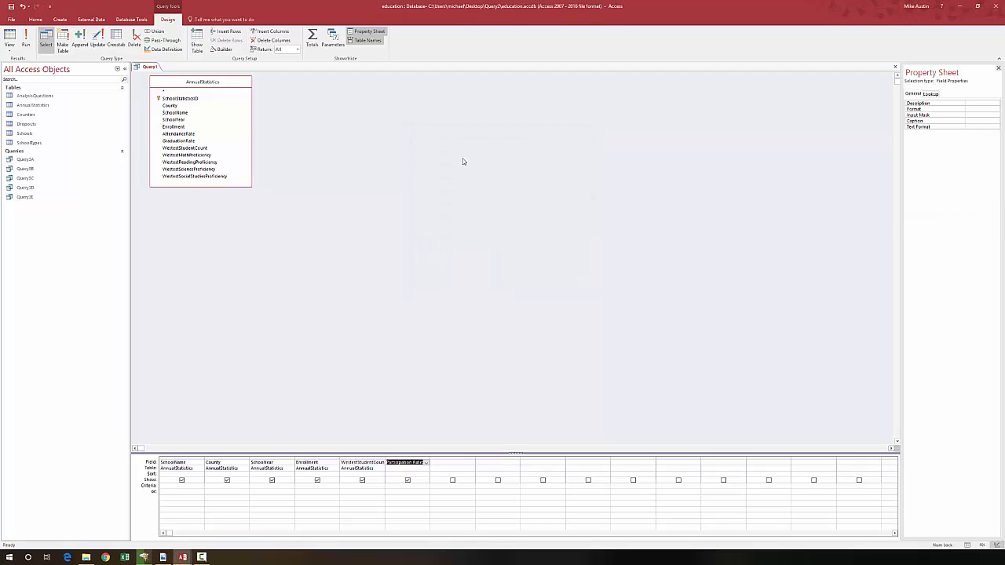
Run the query to review the Participation Rate results, and return to Design view
left_click(26, 41)
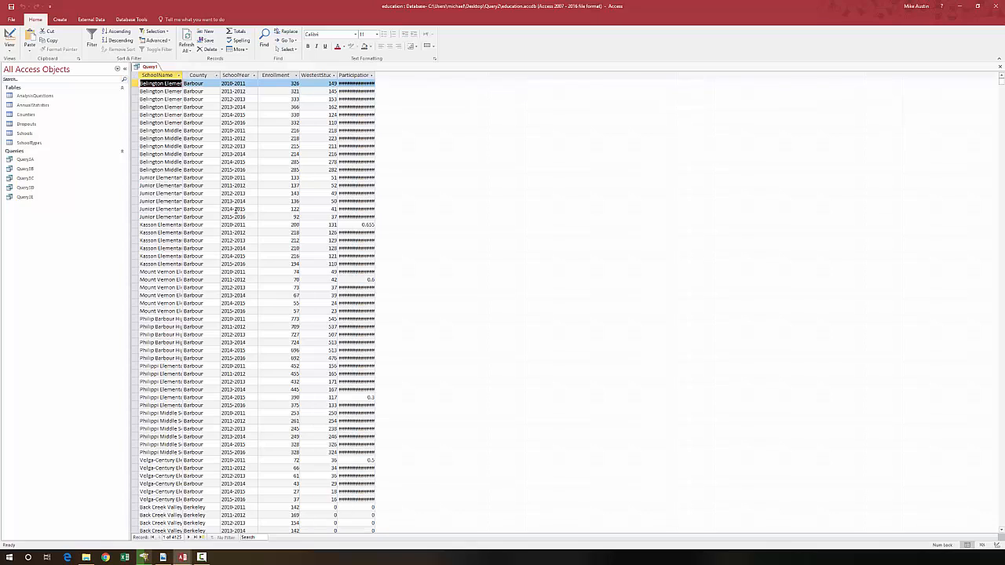
right_click(151, 67)
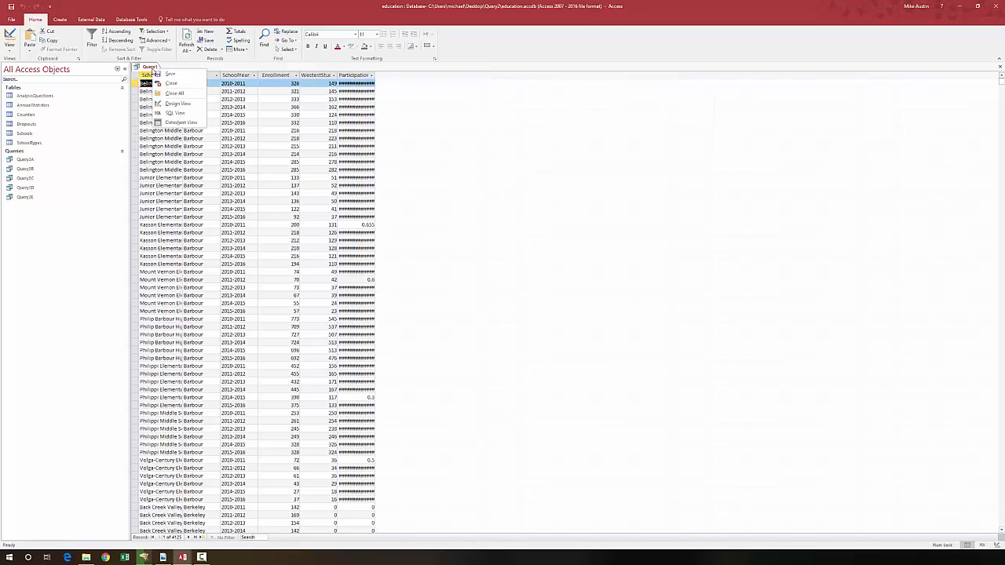
left_click(163, 103)
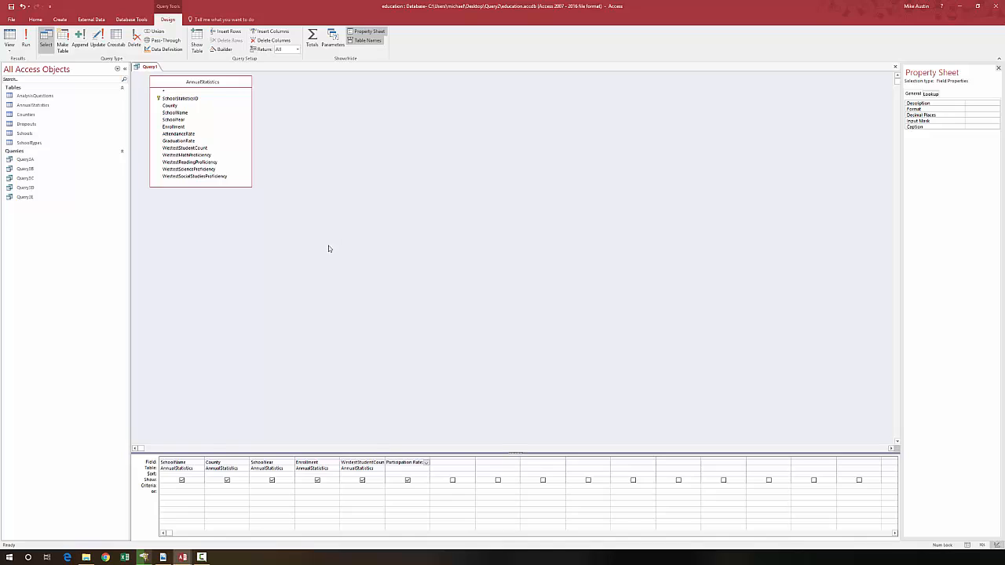
Format the Participation Rate column as Percent with 2 decimal places
left_click(405, 458)
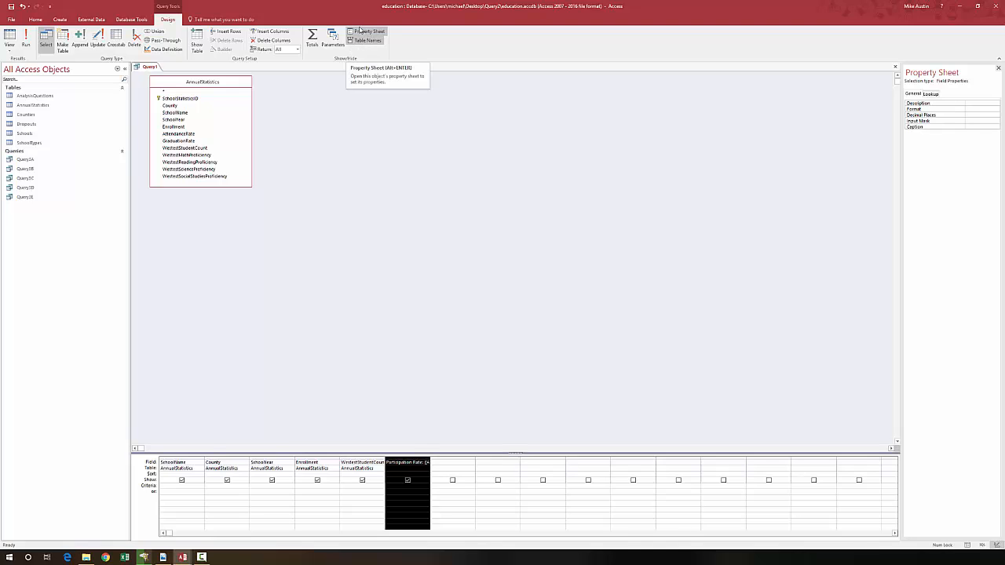
left_click(969, 108)
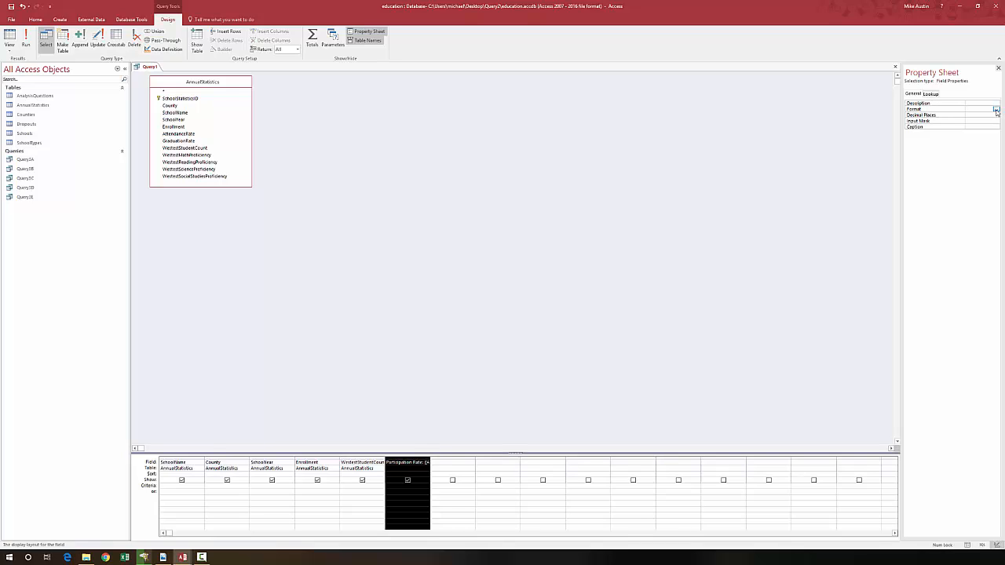
left_click(995, 110)
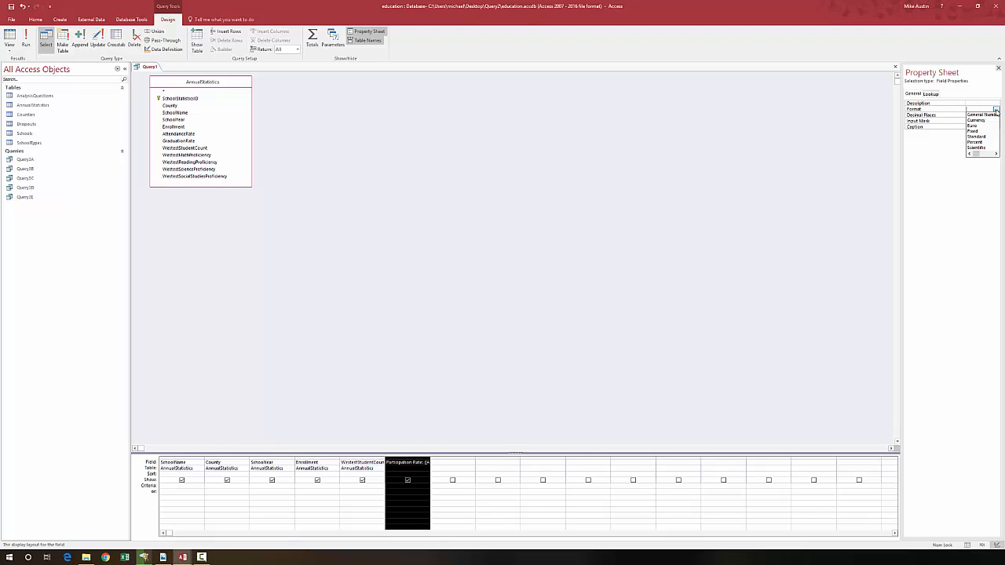
left_click(982, 141)
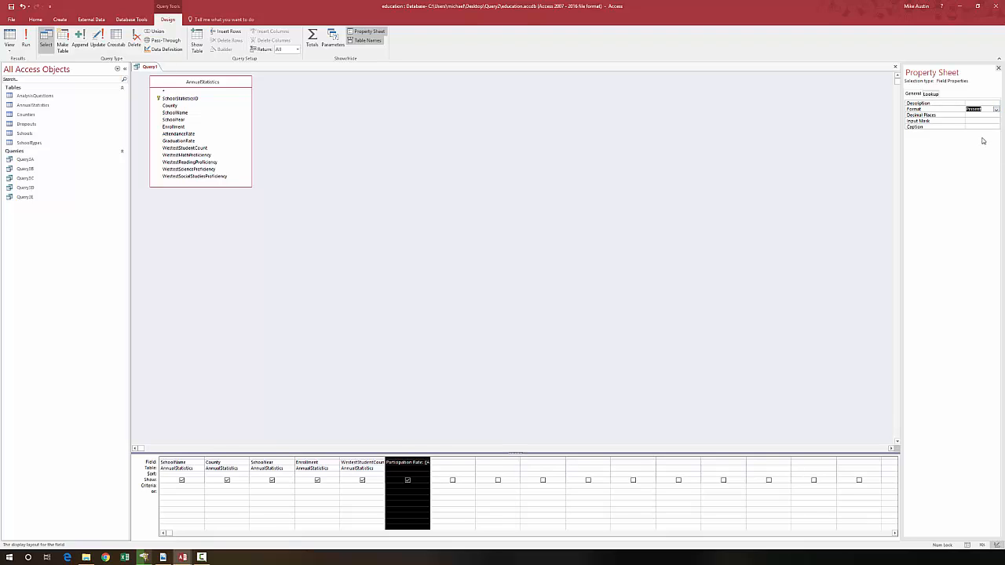
left_click(964, 116)
left_click(995, 116)
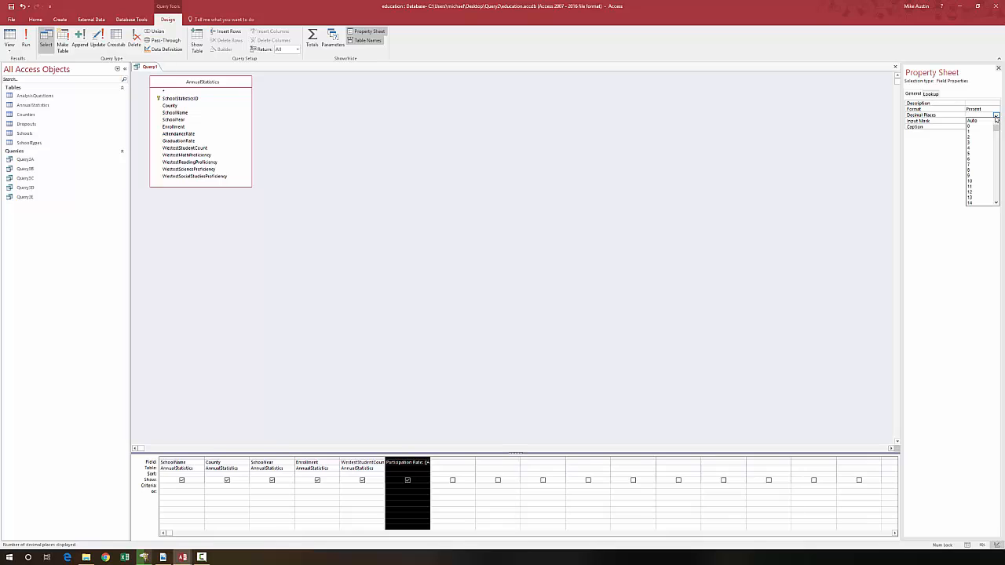
left_click(972, 137)
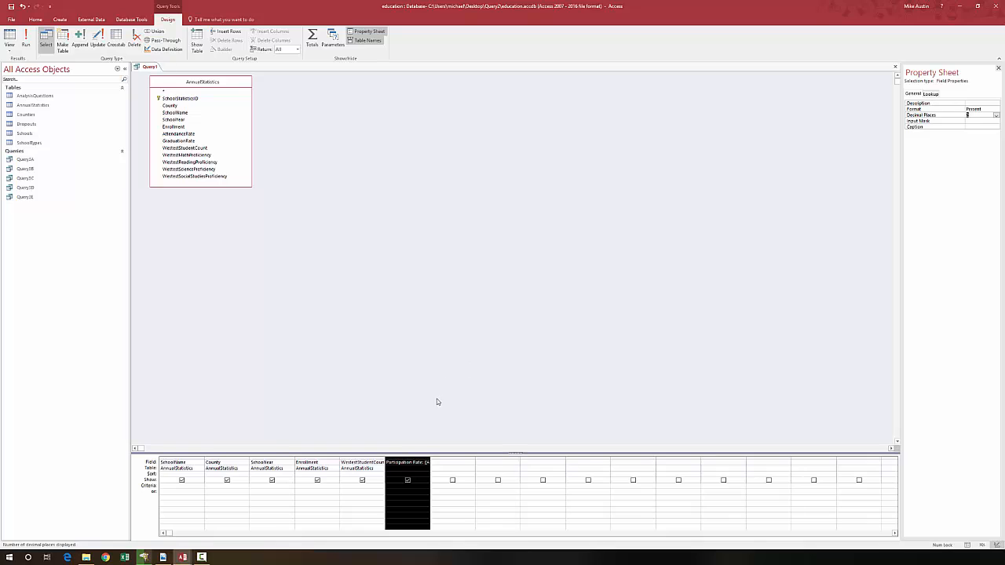
Sort the County column in ascending order and move it ahead of SchoolName in the query grid
left_click(228, 474)
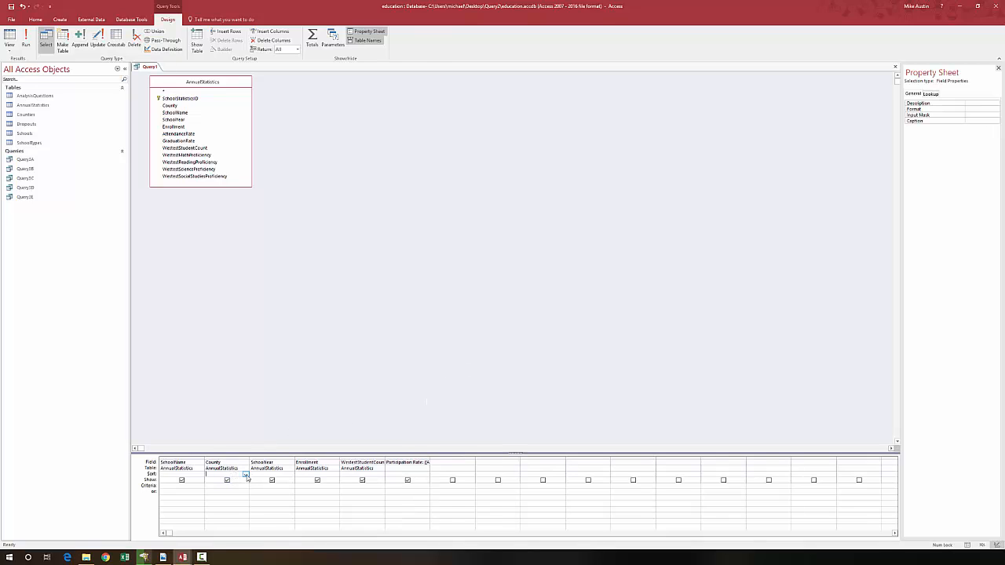
left_click(246, 475)
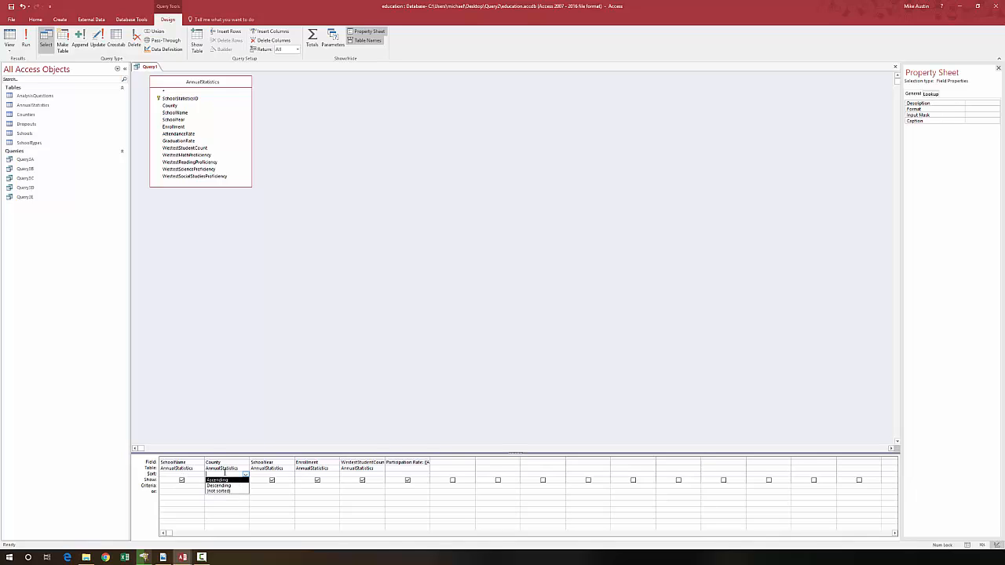
left_click(232, 480)
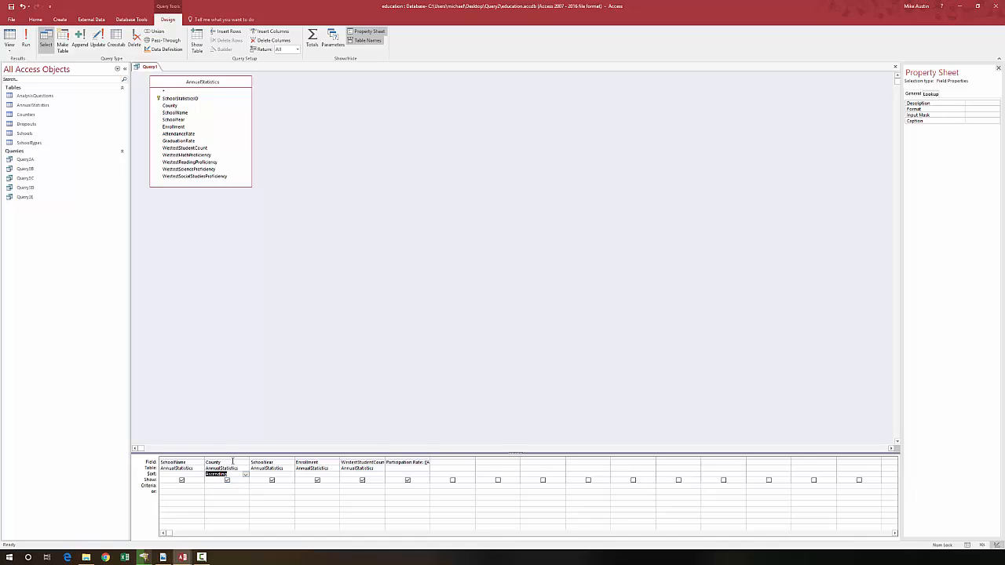
left_click(232, 458)
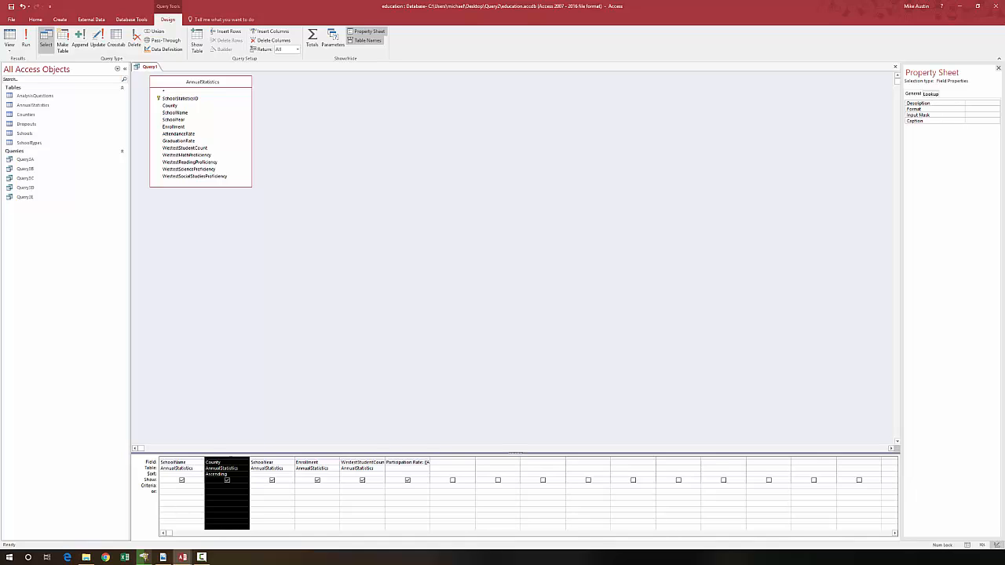
left_click_drag(230, 461, 171, 465)
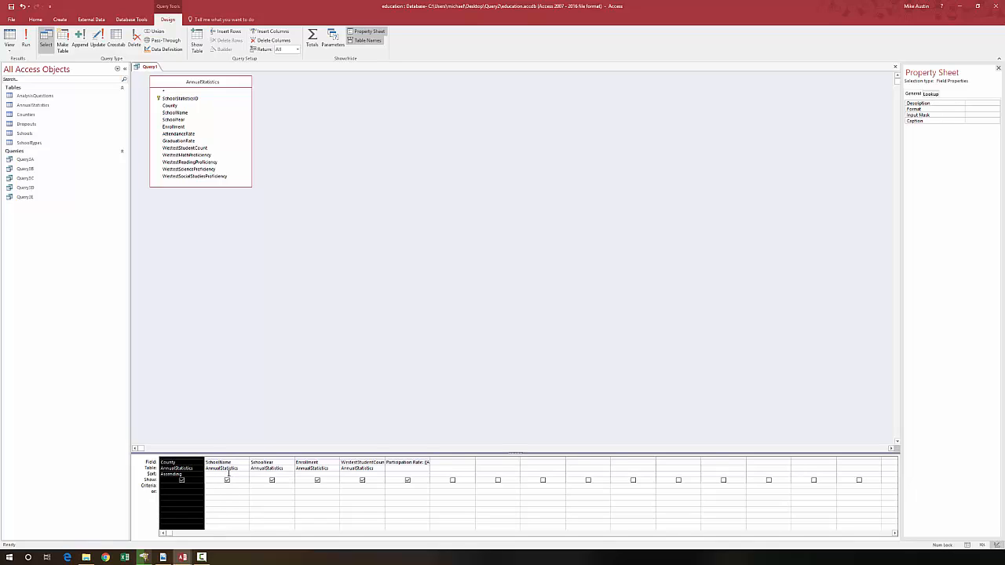
Sort the SchoolName column in ascending order
left_click(227, 474)
left_click(245, 474)
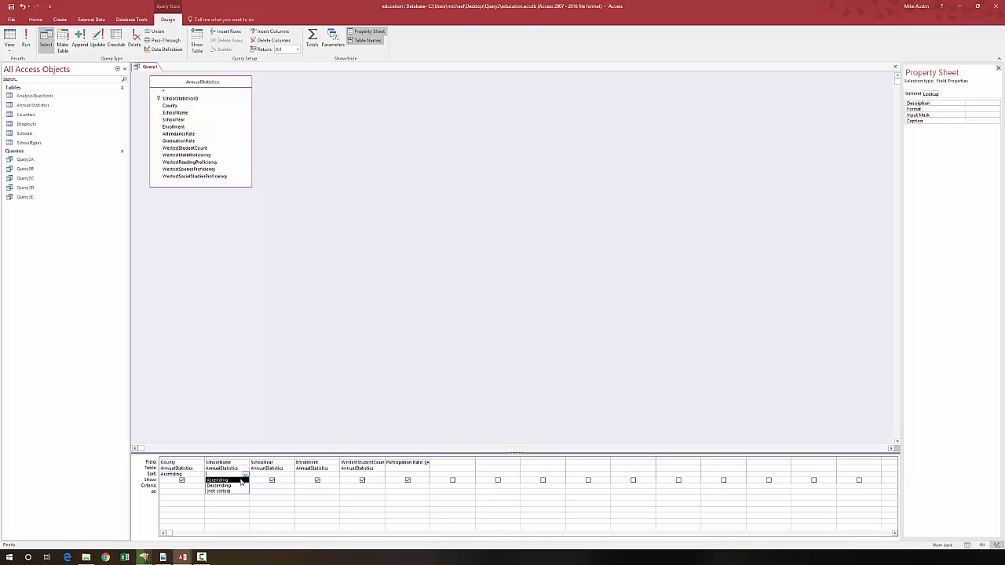
left_click(241, 480)
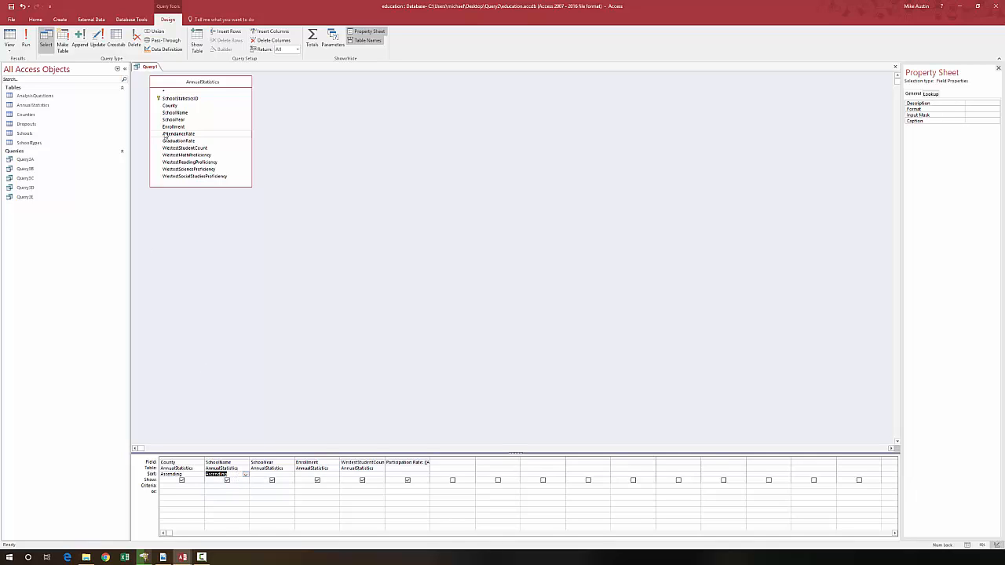
Save the query as Query4A and close it
right_click(146, 68)
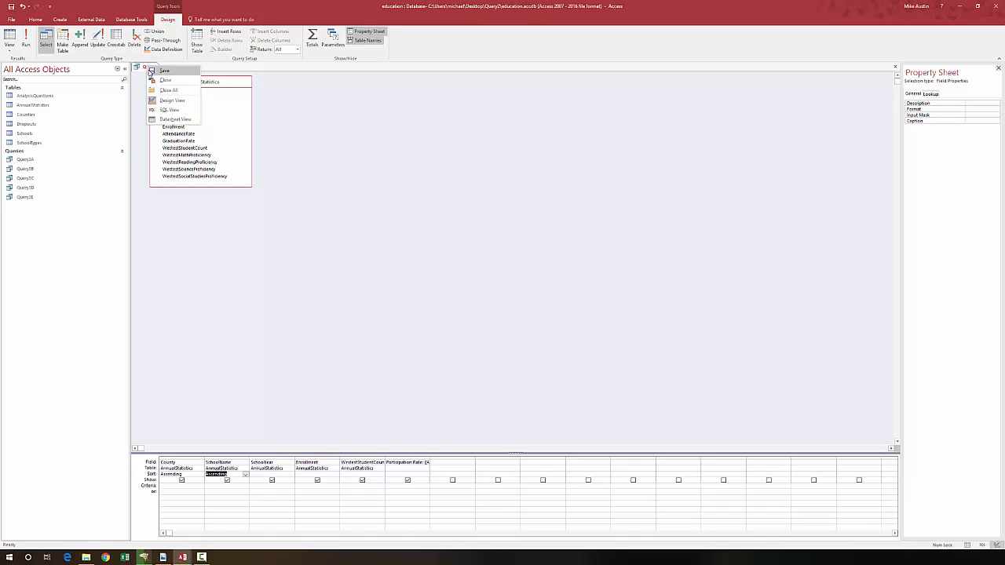
left_click(164, 71)
key("Right")
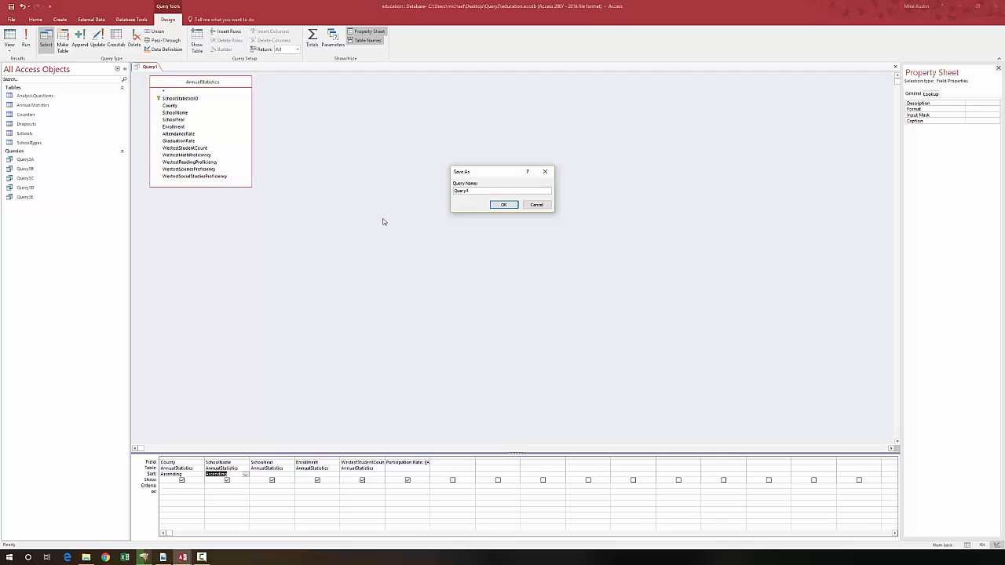
type("4A")
left_click(510, 206)
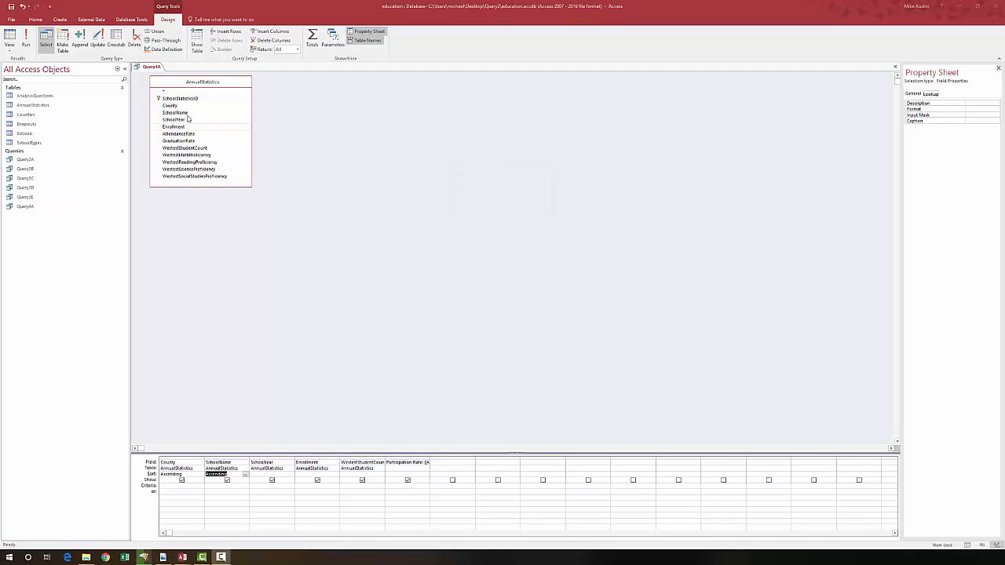
right_click(150, 69)
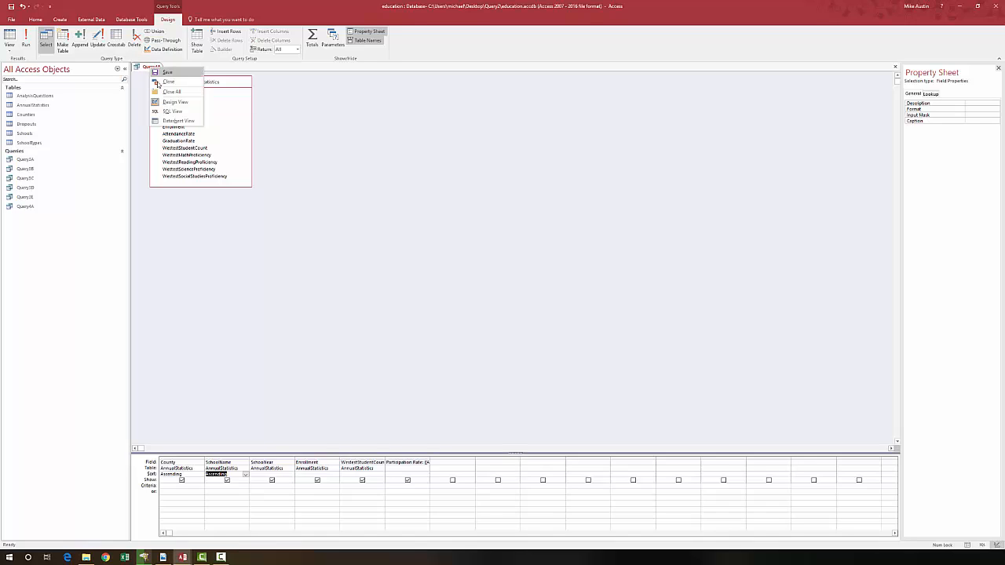
left_click(157, 84)
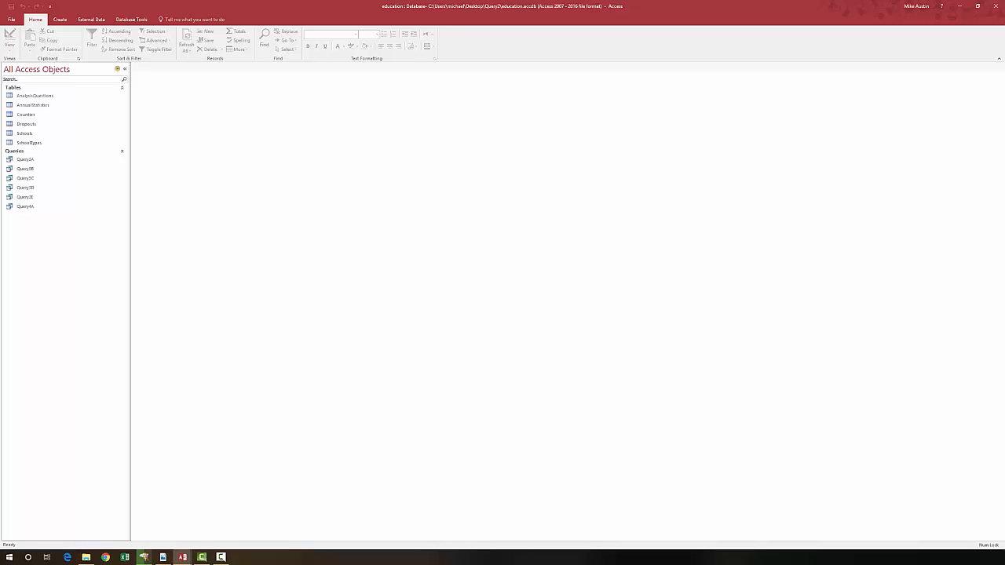
Open the AnnualStatistics table to review its fields and records, and close it
key("alt+Tab")
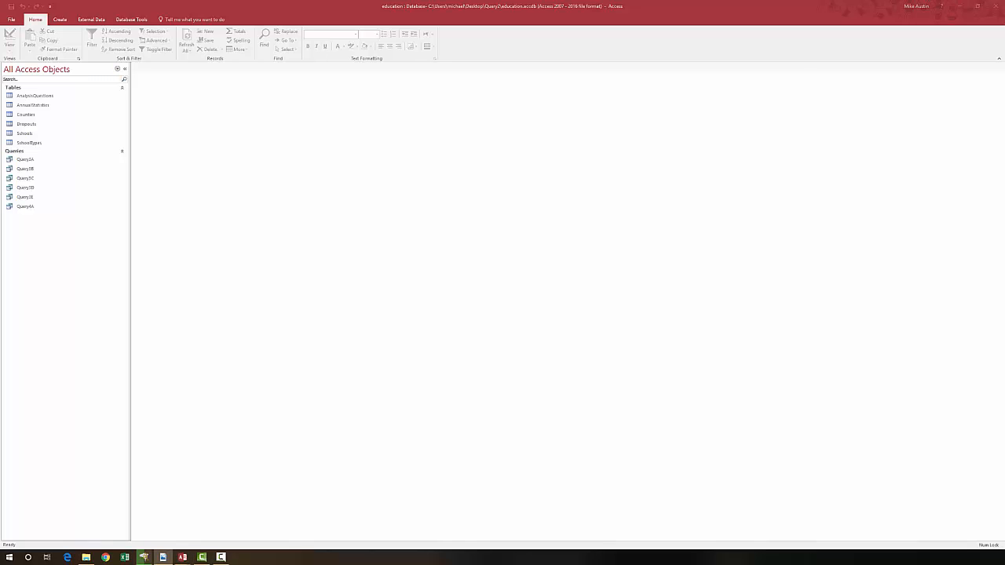
double_click(46, 108)
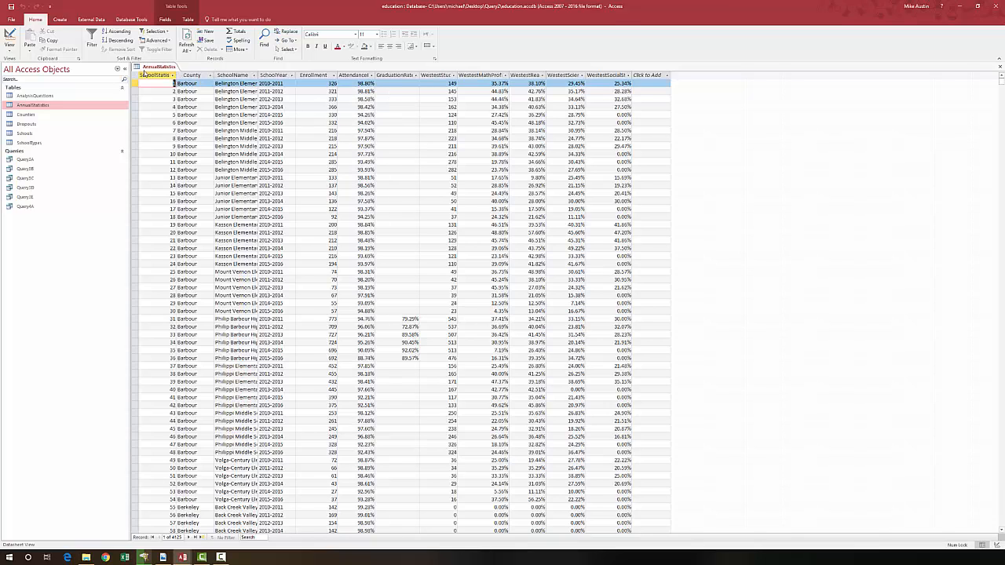
right_click(145, 68)
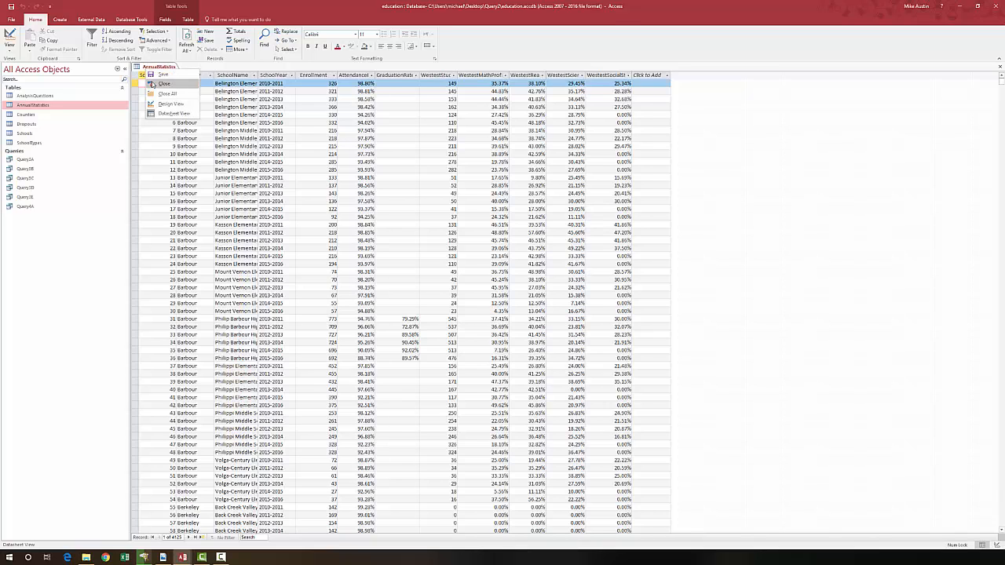
left_click(153, 83)
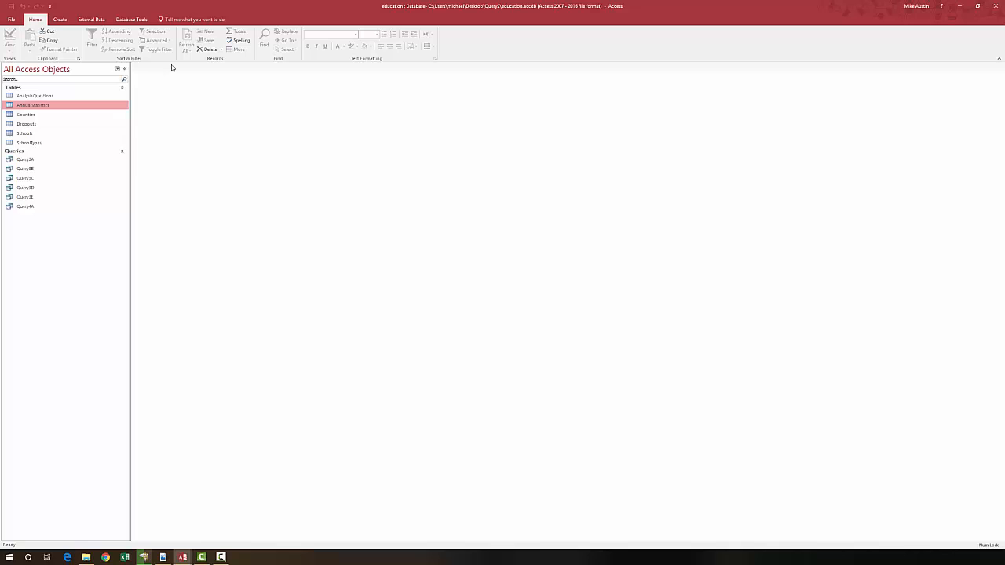
Create a new query in Design view with the AnnualStatistics and Schools tables, and space the two tables farther apart
left_click(60, 21)
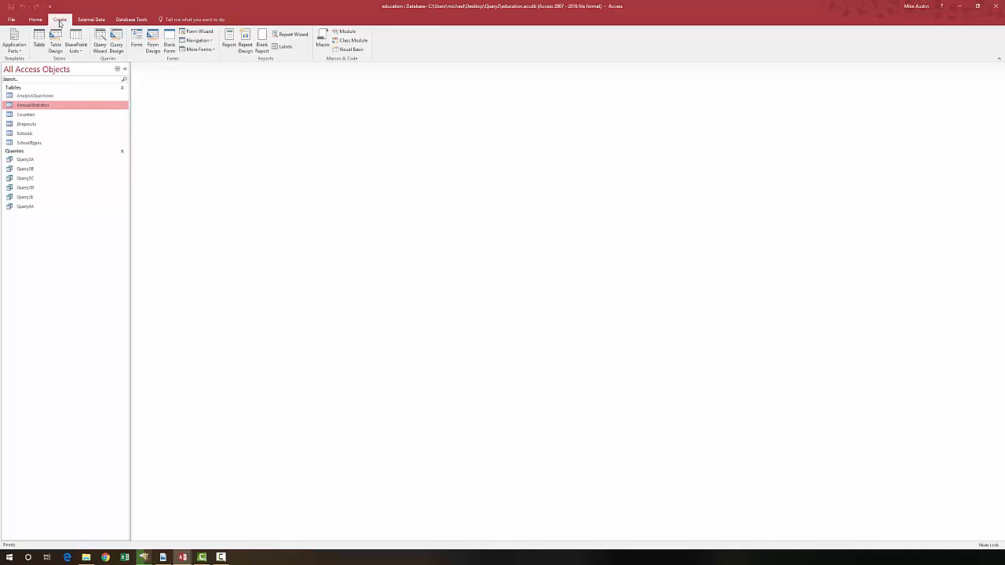
left_click(116, 45)
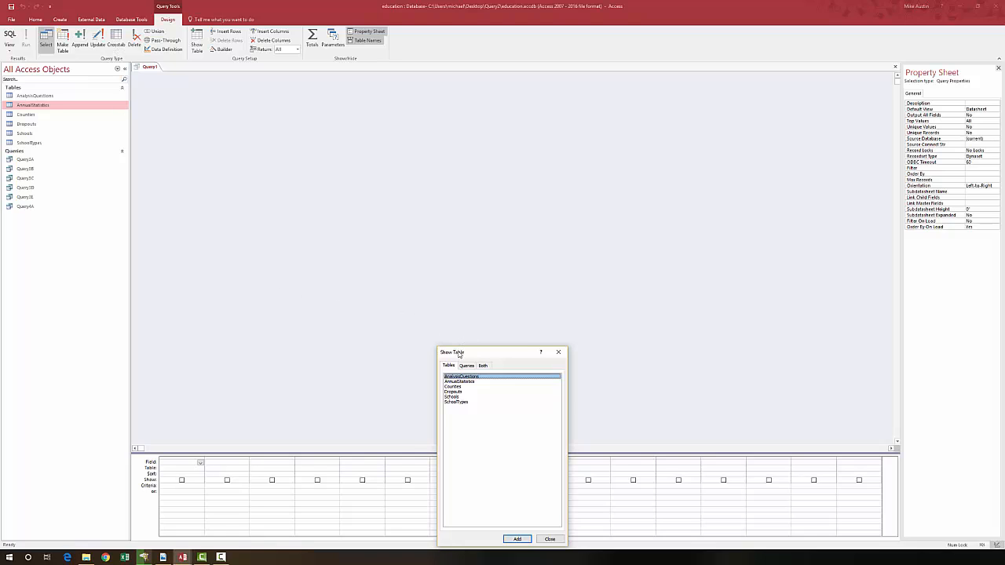
left_click_drag(458, 354, 340, 200)
left_click(337, 228)
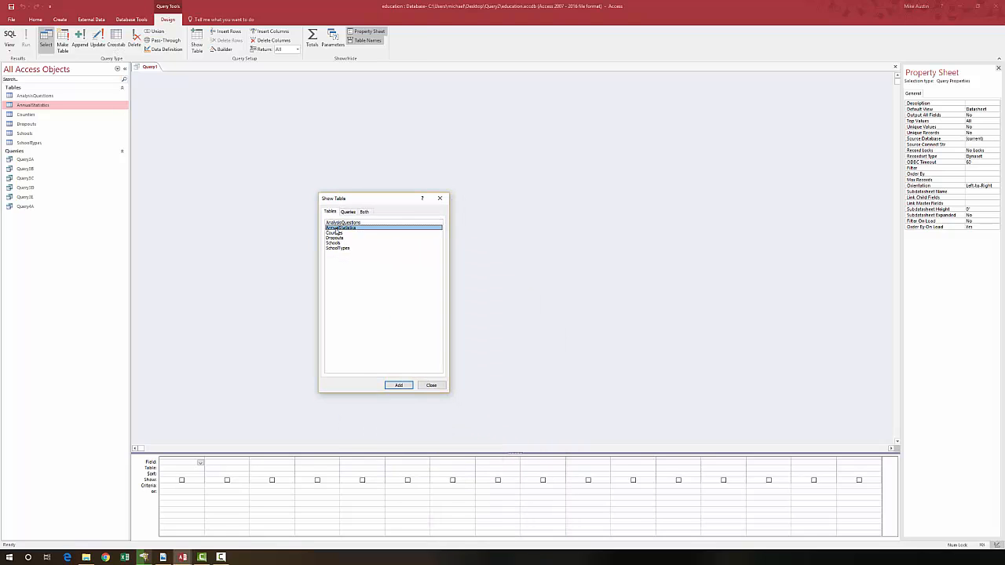
double_click(337, 227)
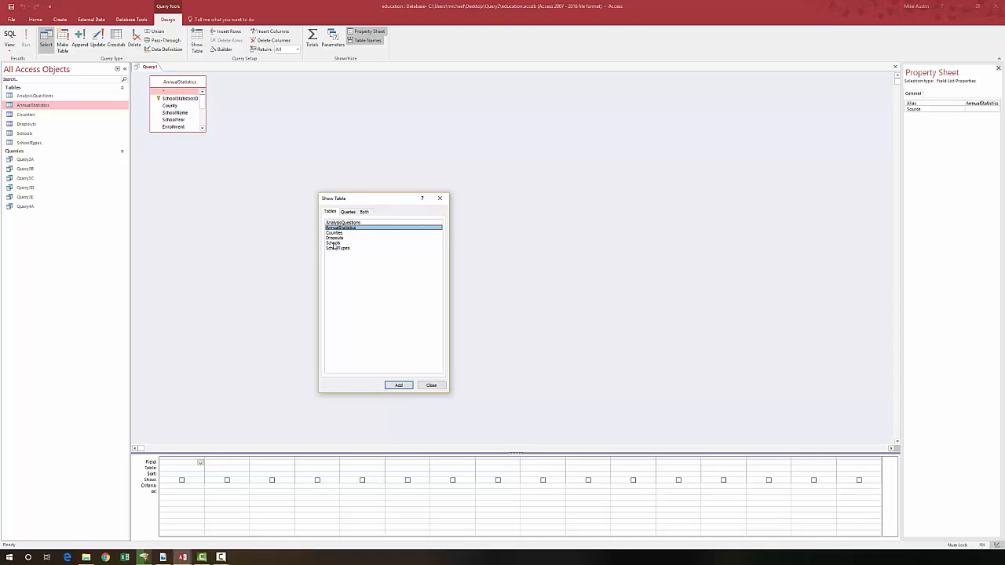
double_click(333, 242)
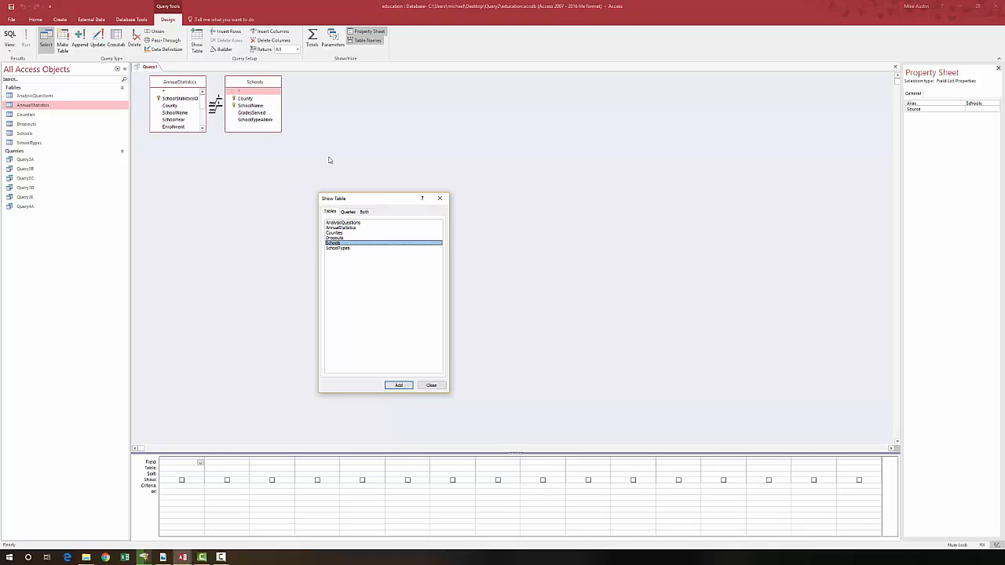
left_click(440, 198)
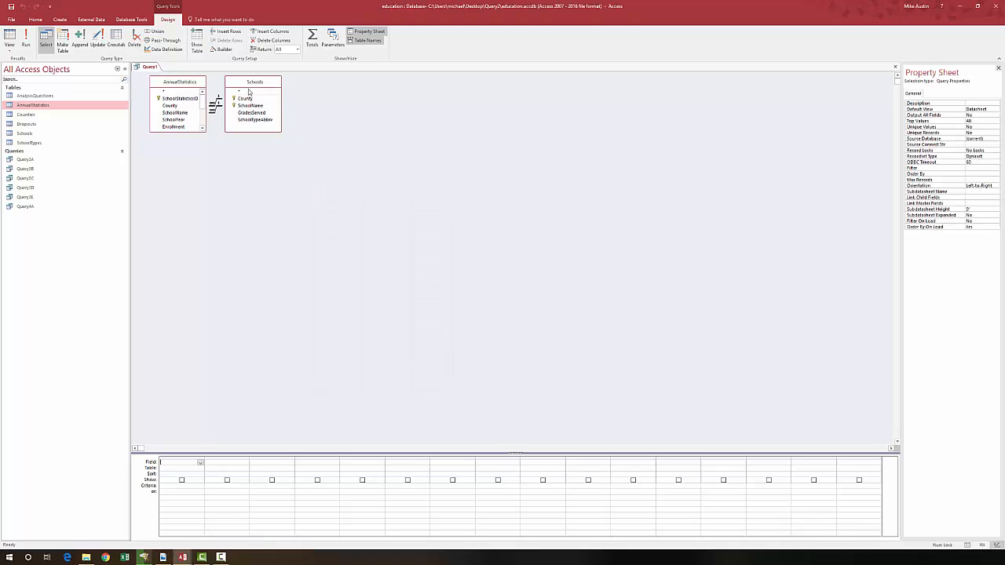
left_click_drag(252, 86, 286, 93)
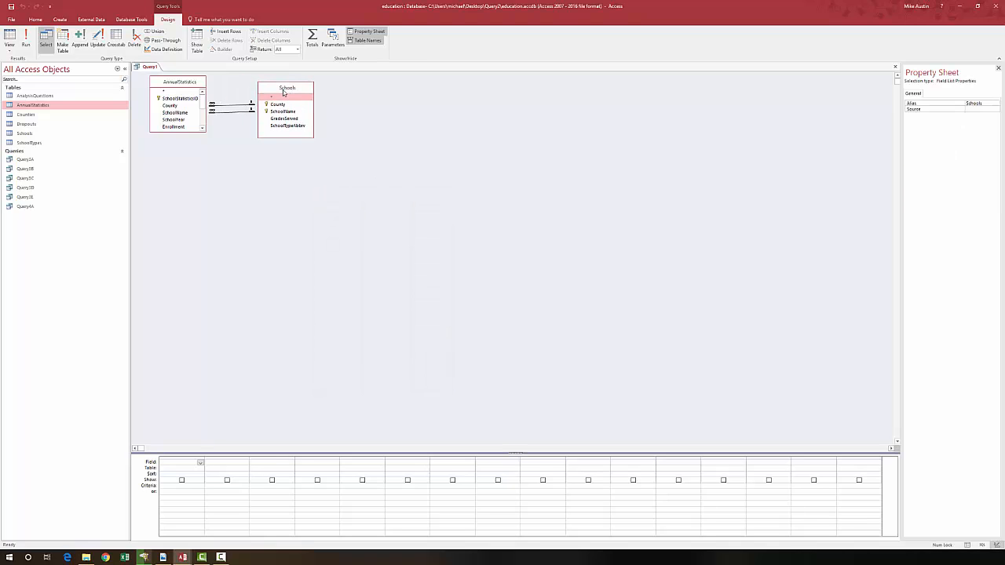
Add County, SchoolName, SchoolYear and GraduationRate from AnnualStatistics and GradesServed from Schools to the query, placing GradesServed before SchoolYear
double_click(170, 106)
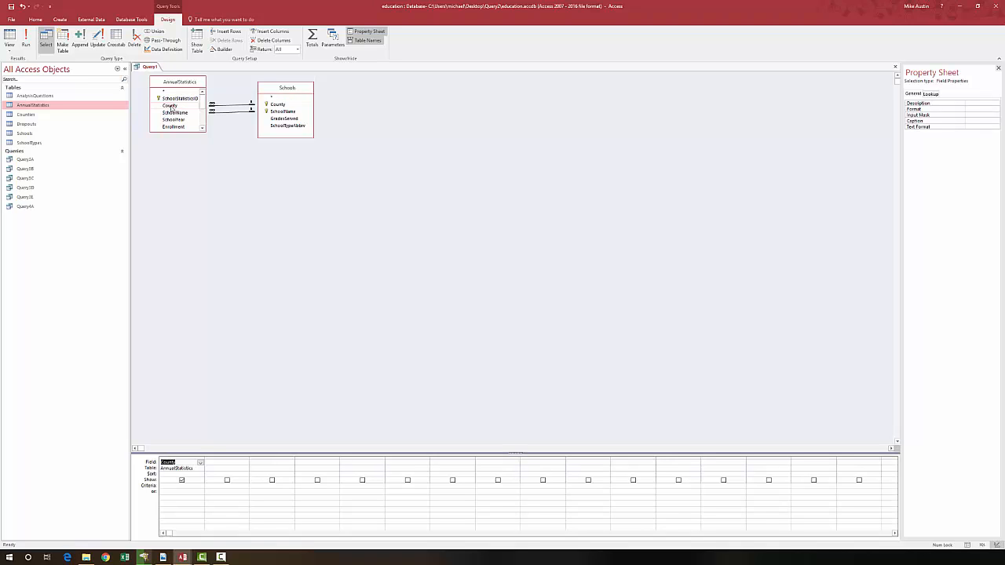
double_click(171, 113)
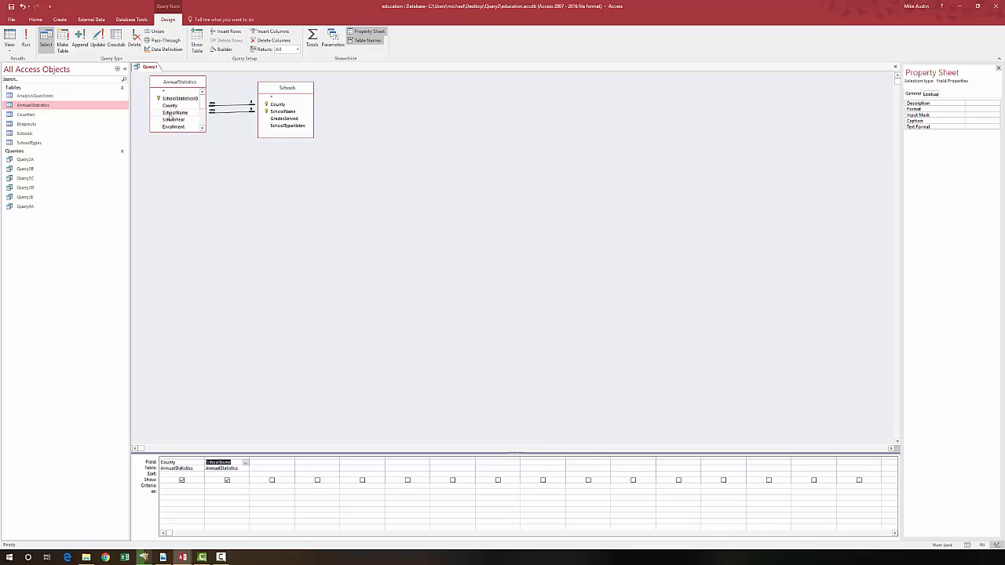
double_click(290, 120)
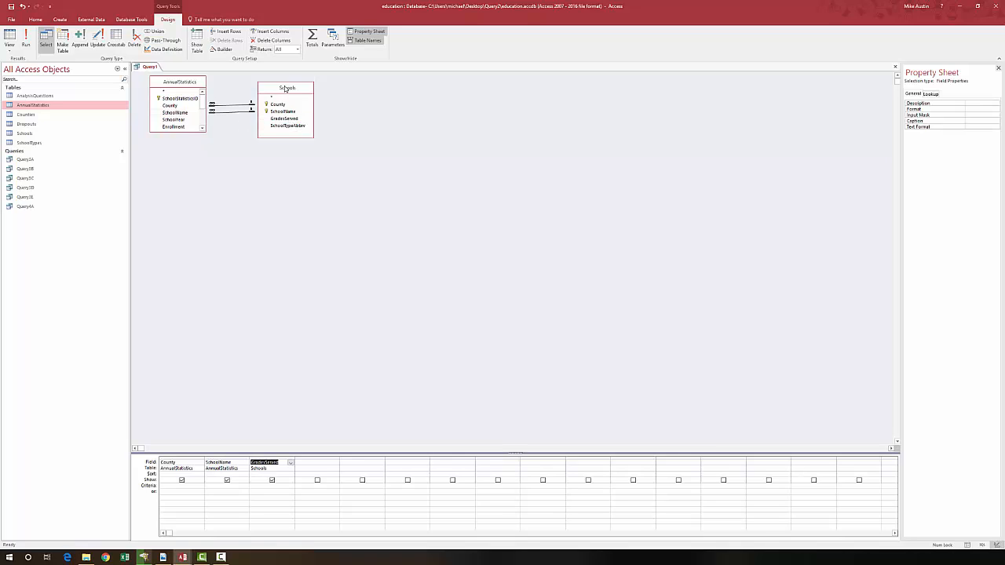
double_click(174, 120)
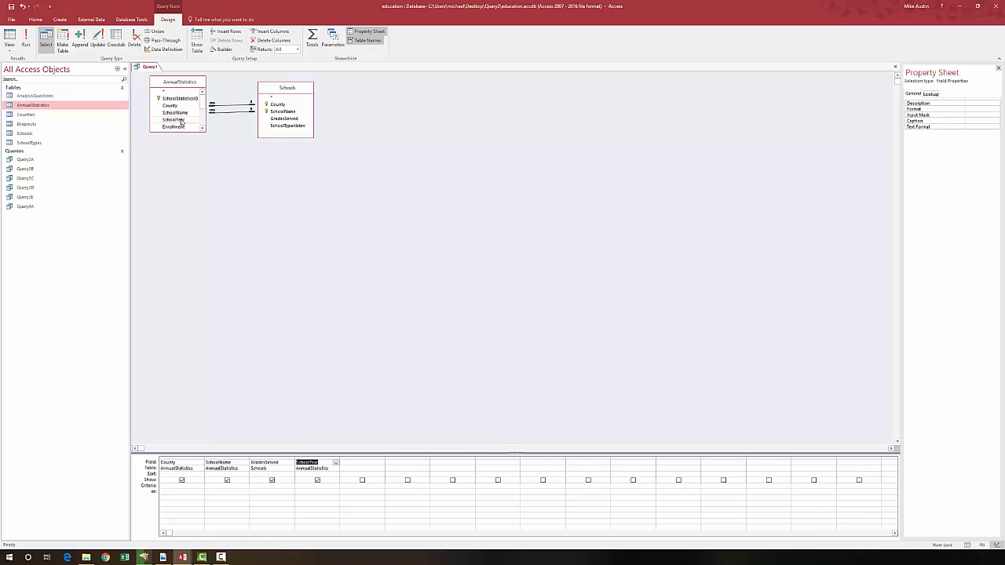
scroll(180, 125, "down", 2)
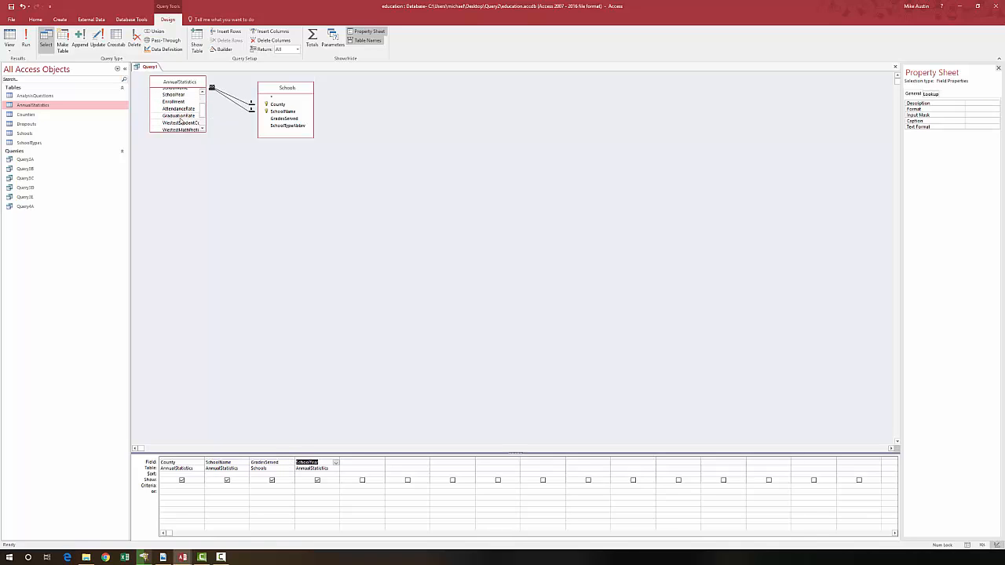
left_click(179, 116)
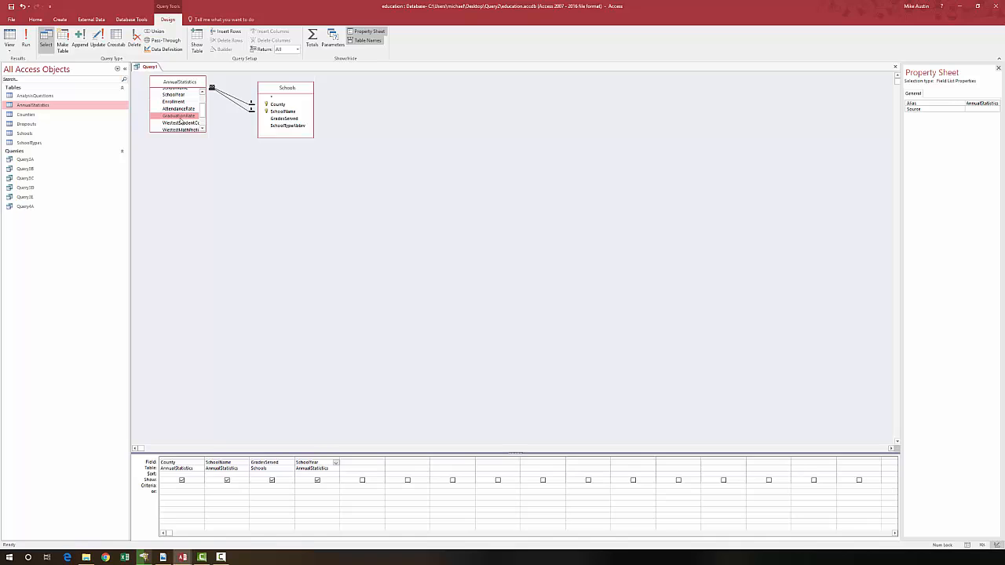
double_click(179, 117)
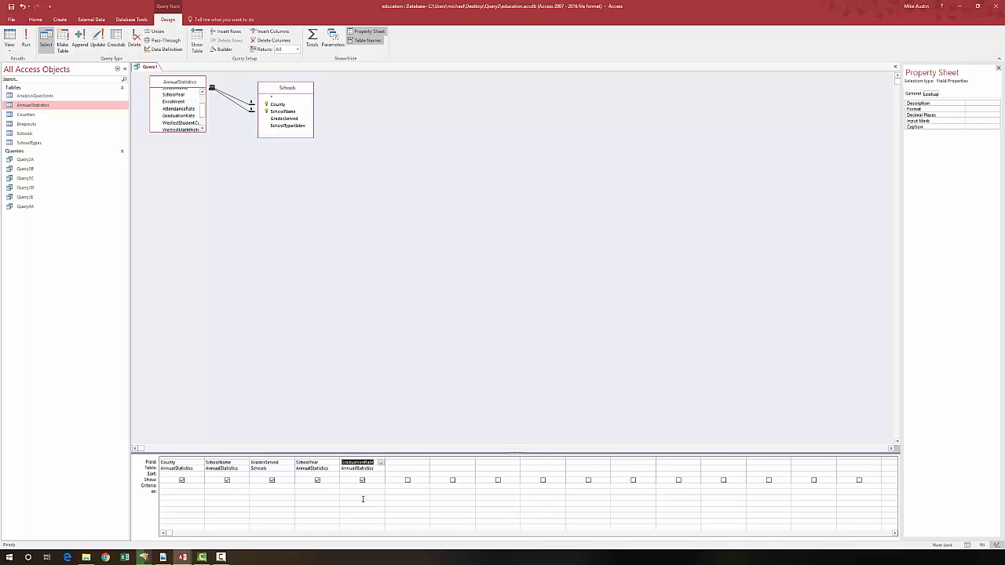
Enter a minimum-rate criterion for the GraduationRate field and run the query
left_click(359, 490)
left_click(27, 40)
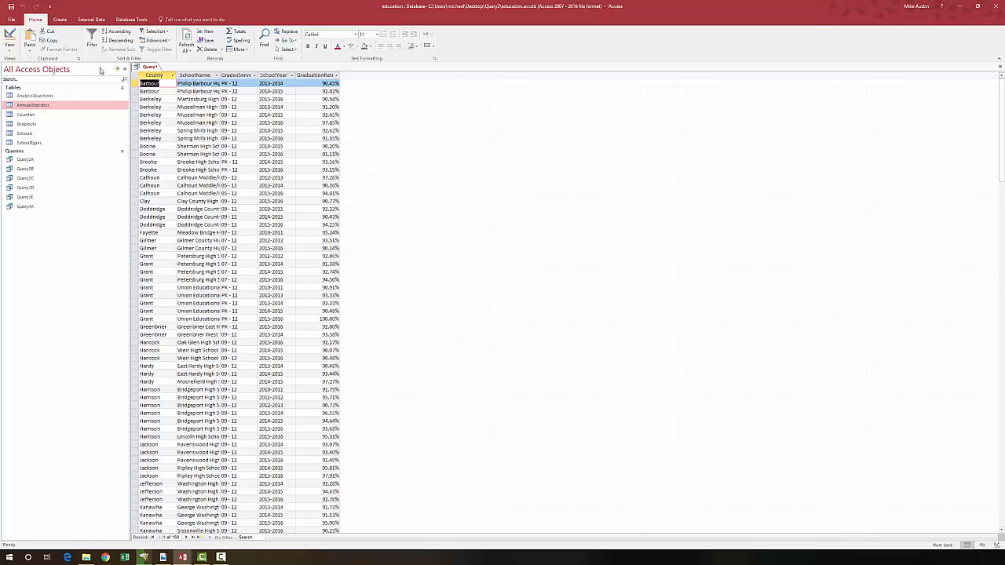
right_click(146, 69)
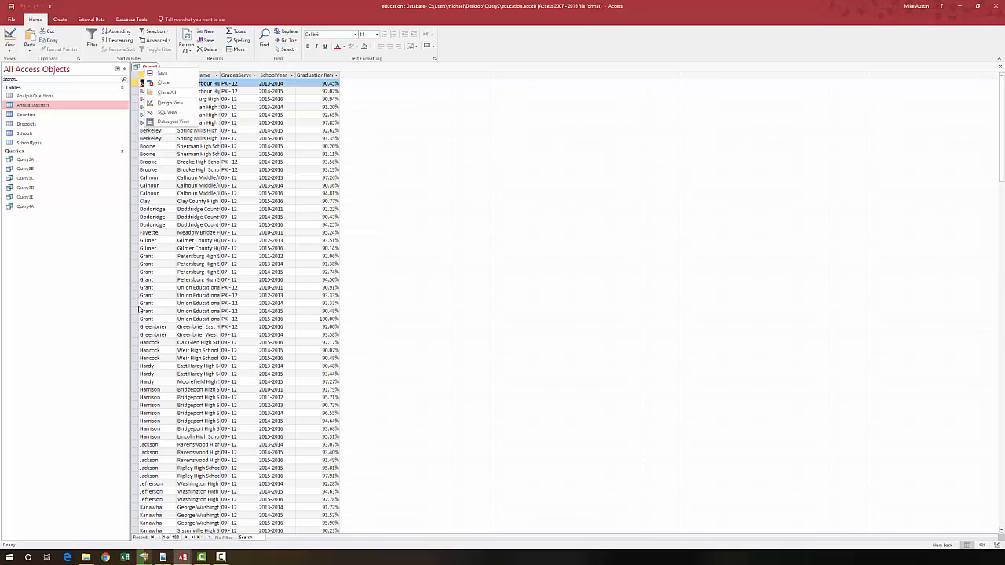
left_click(400, 446)
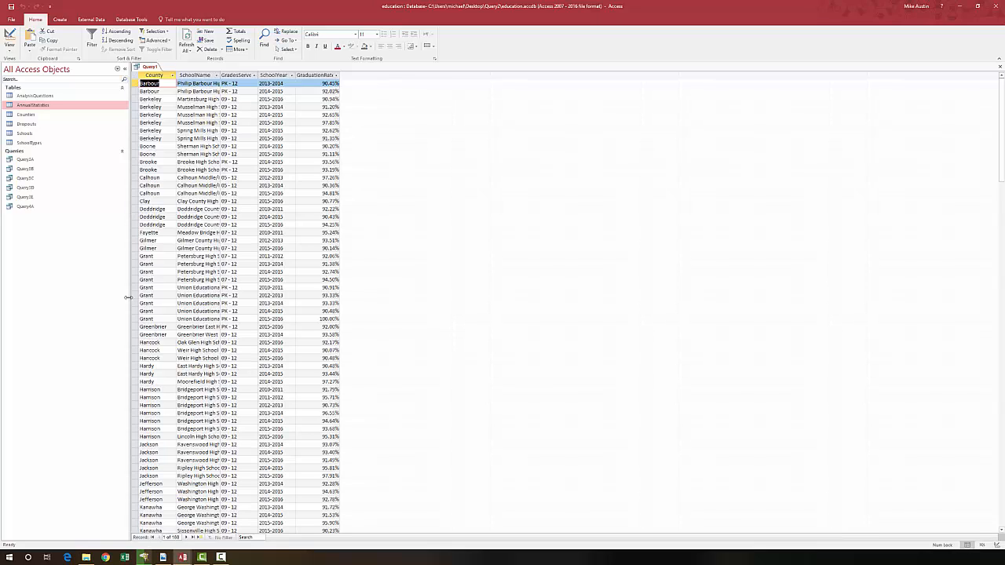
Save the query as Query4B and close it
right_click(147, 67)
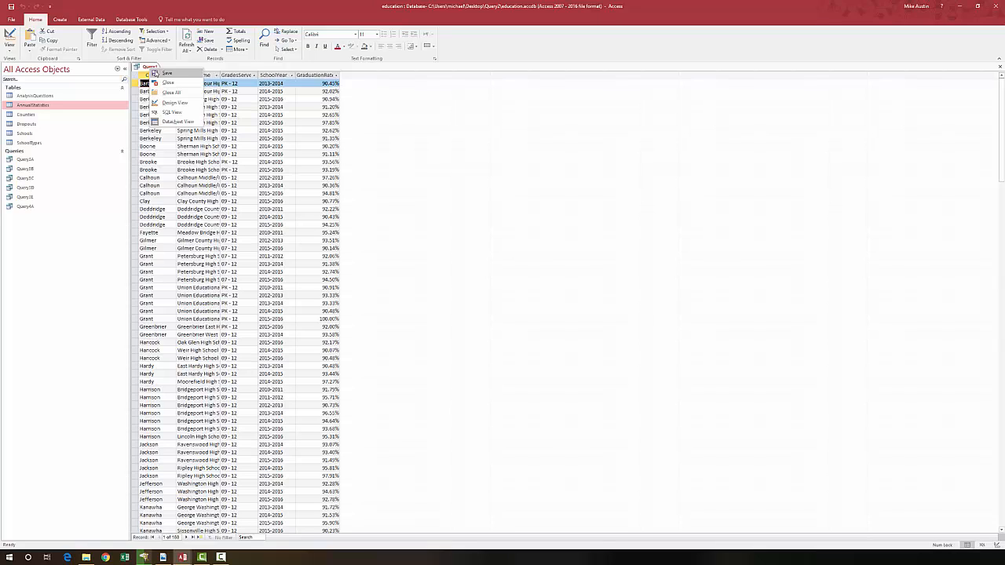
left_click(155, 73)
left_click(489, 189)
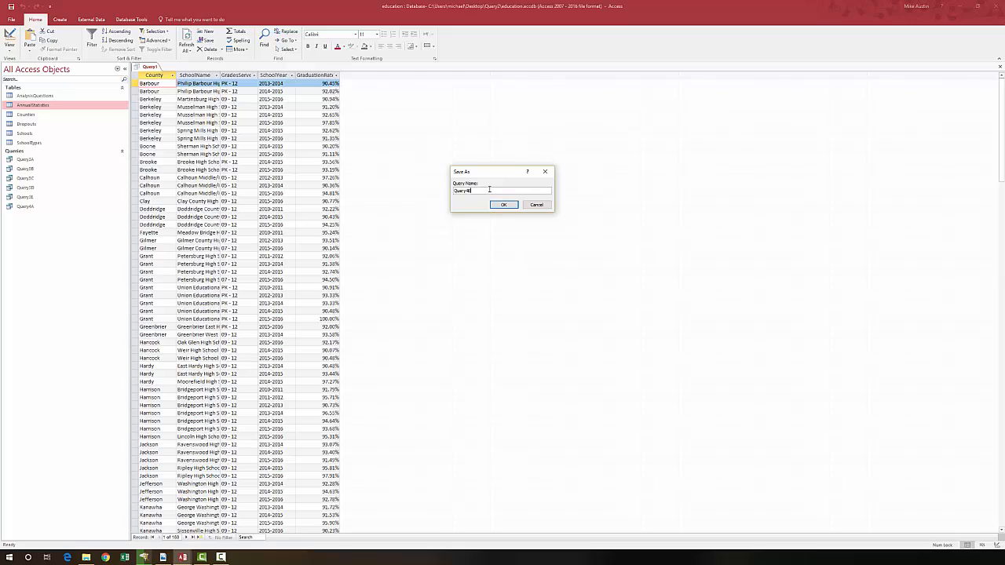
type("4B")
left_click(503, 204)
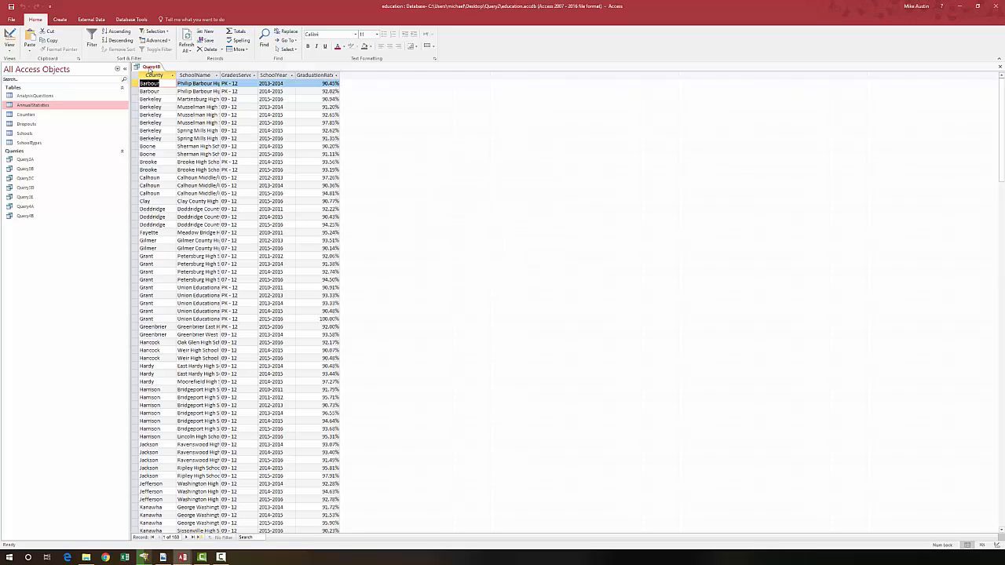
right_click(149, 67)
left_click(157, 81)
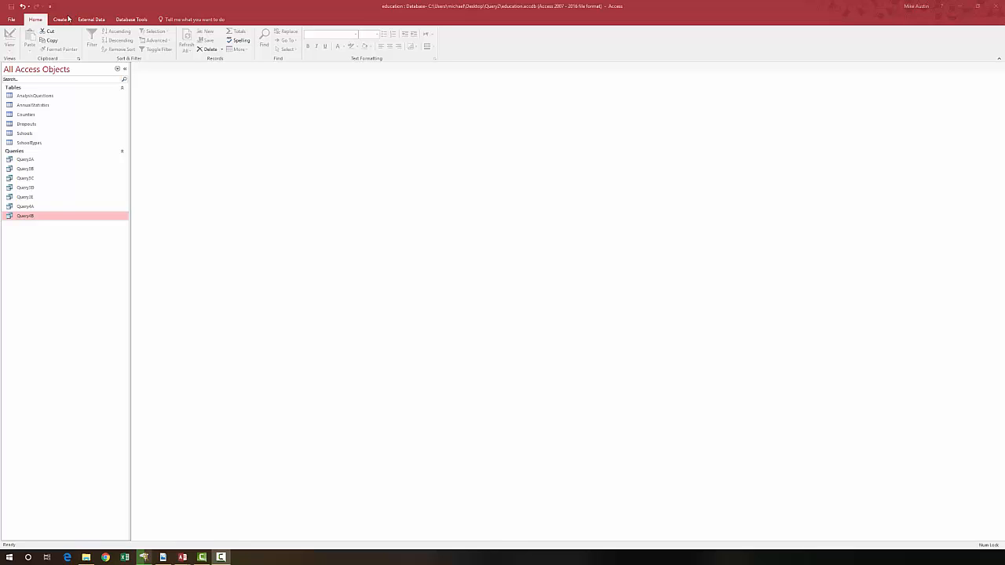
Create a new query in Design view with only the Counties table
left_click(67, 19)
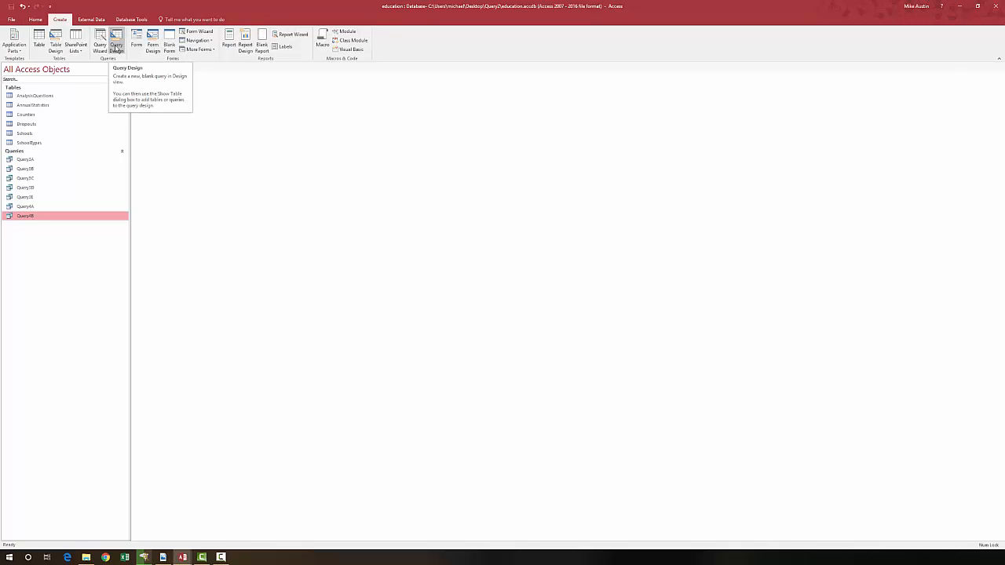
left_click(117, 47)
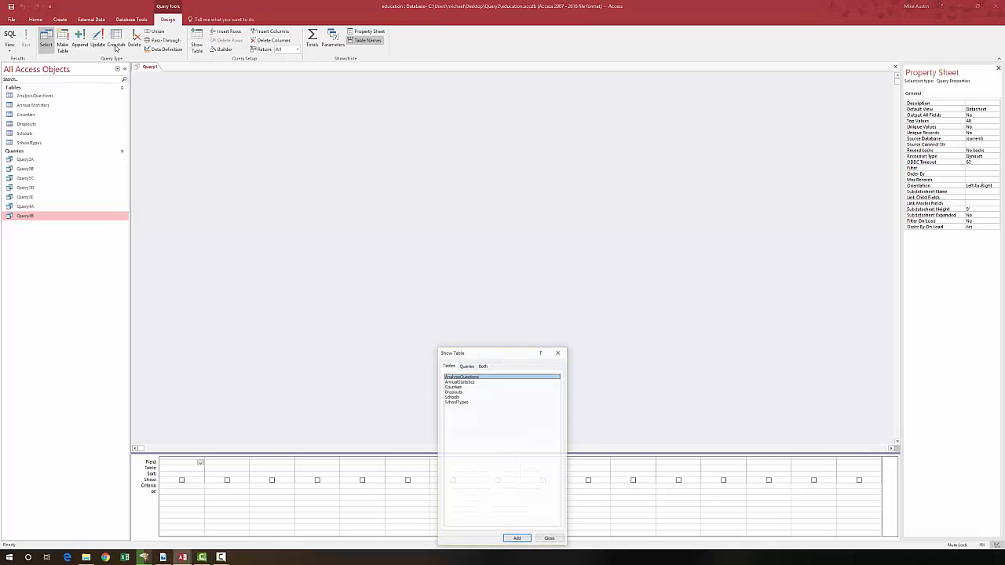
double_click(453, 386)
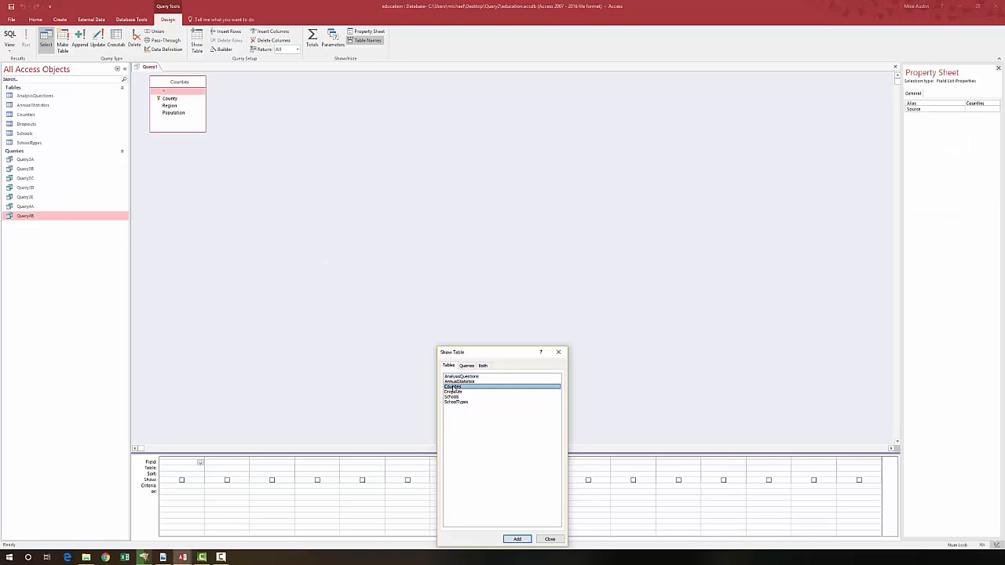
left_click(558, 352)
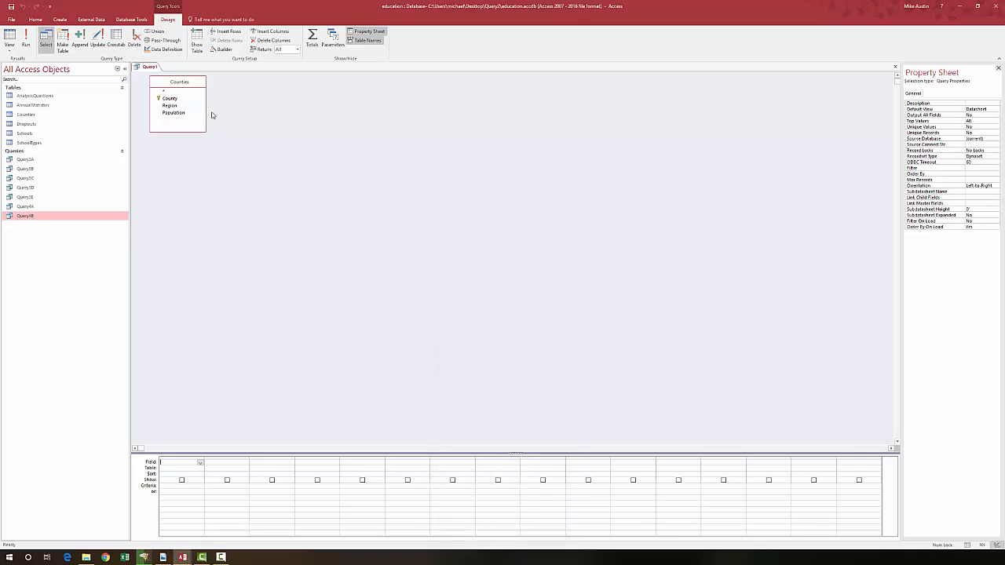
Add the County, Region and Population fields to the query grid
left_click(169, 100)
double_click(169, 99)
double_click(169, 105)
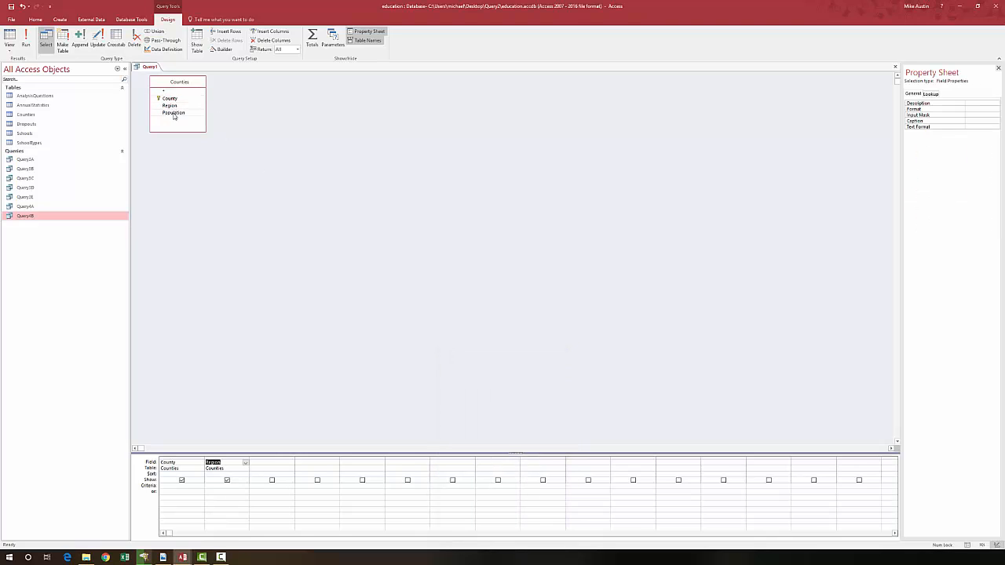
double_click(173, 113)
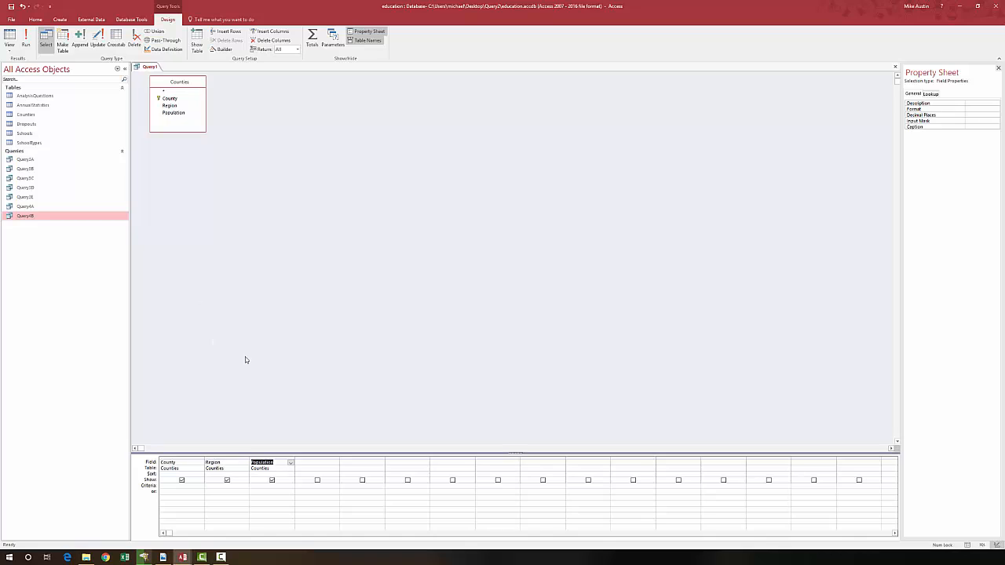
Open the Counties table and copy the Region value North Central from its first record
left_click(211, 487)
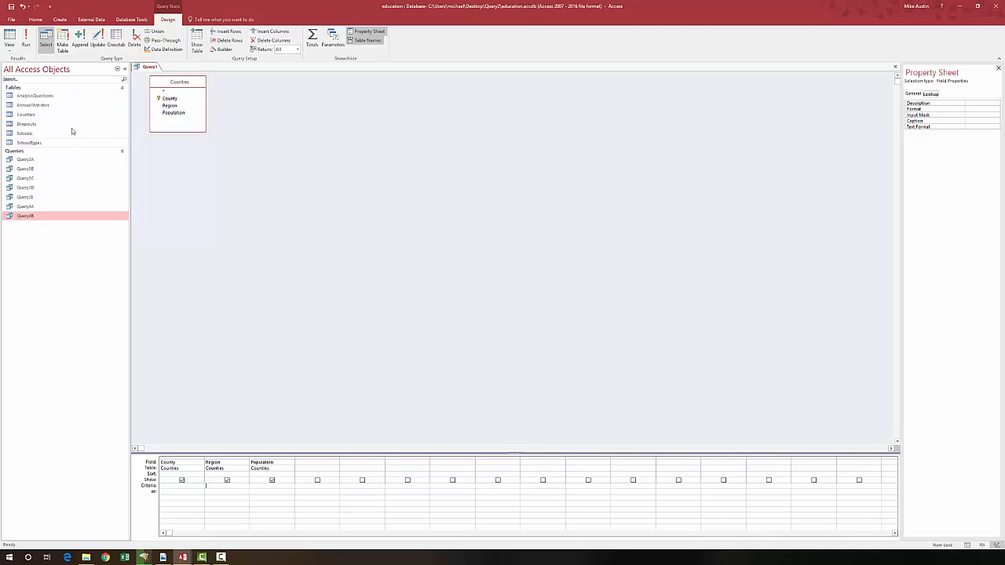
left_click(49, 114)
double_click(49, 114)
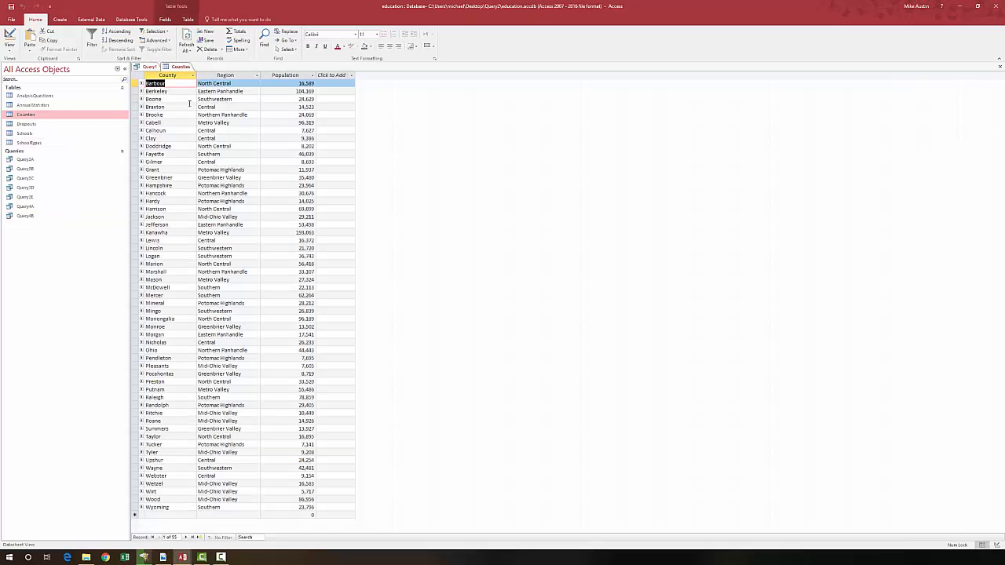
left_click(233, 83)
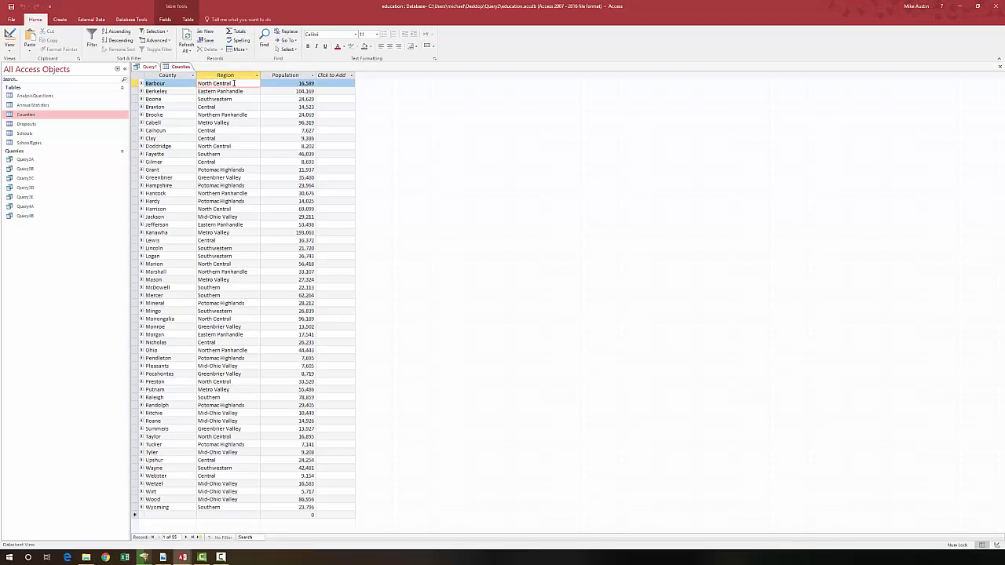
left_click_drag(233, 83, 197, 83)
right_click(215, 85)
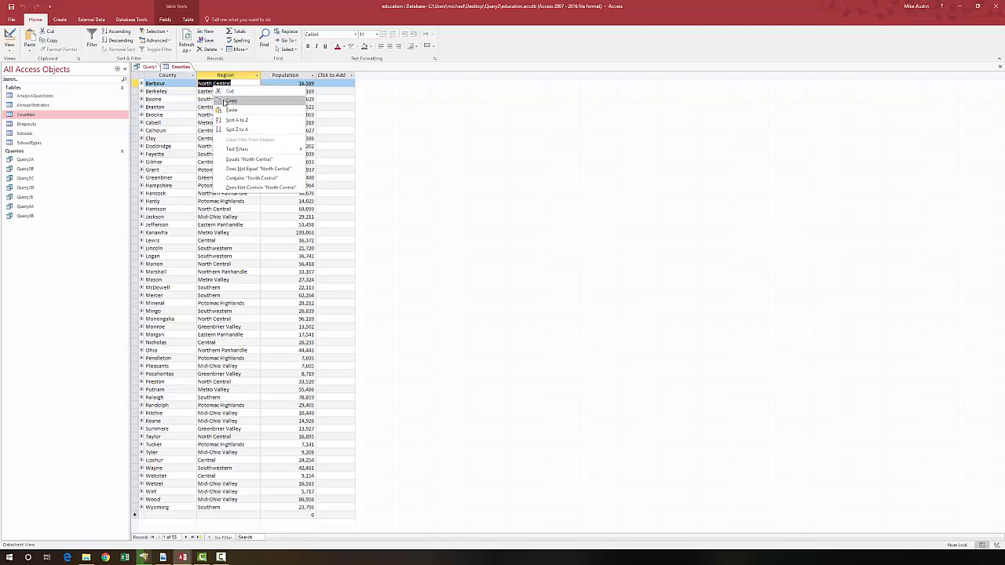
left_click(229, 101)
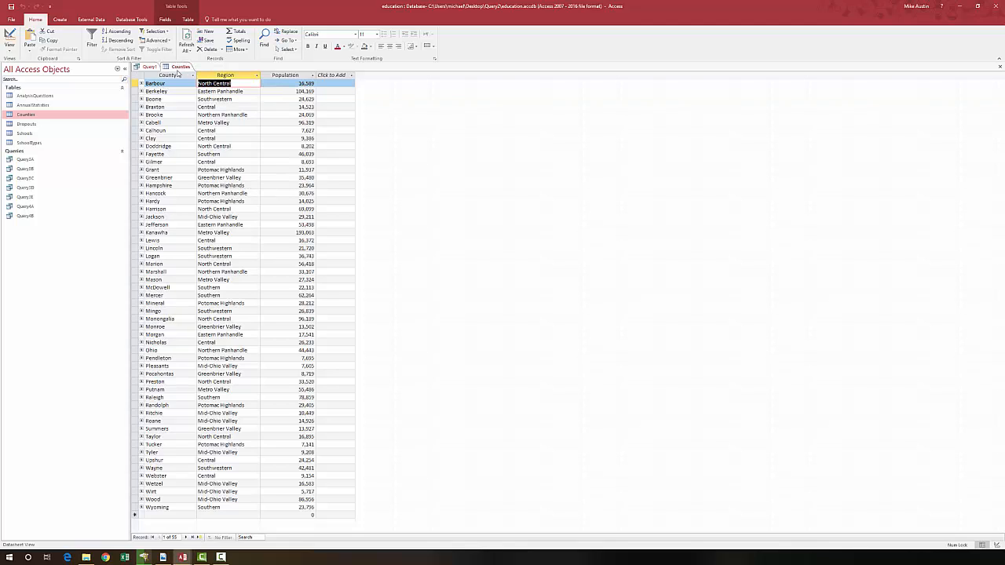
Copy the North Central region value again and close the Counties table
left_click(179, 69)
right_click(179, 69)
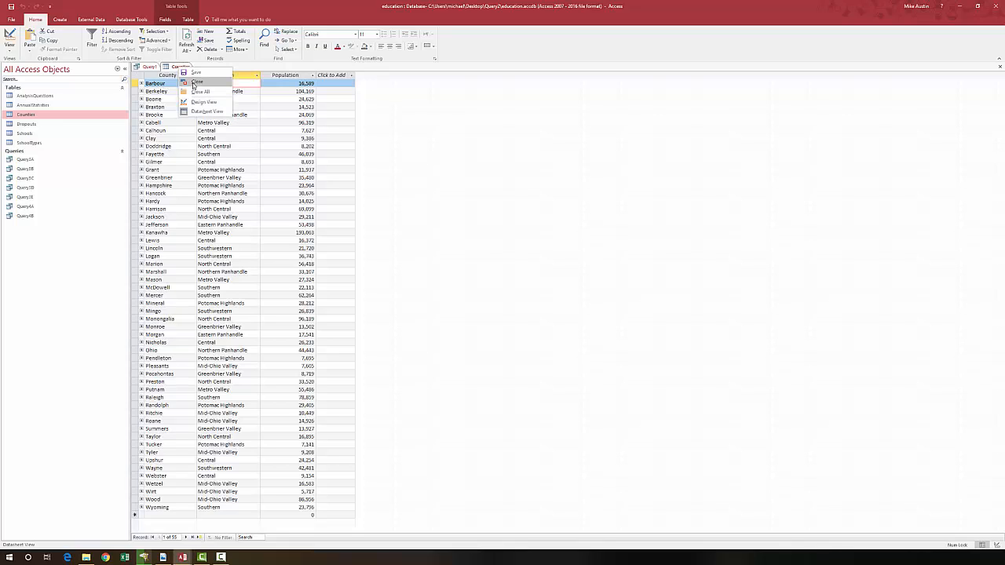
left_click(238, 84)
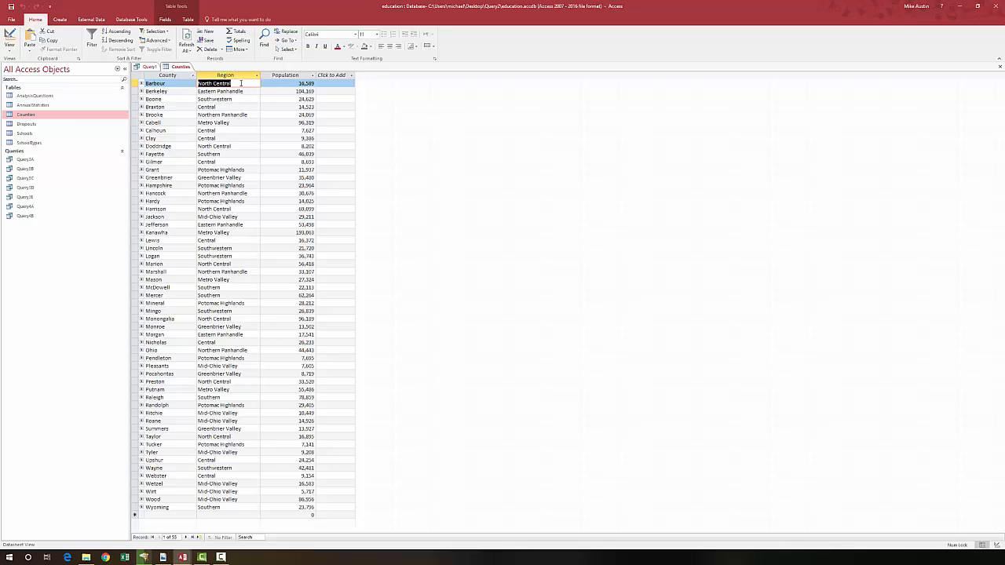
right_click(217, 84)
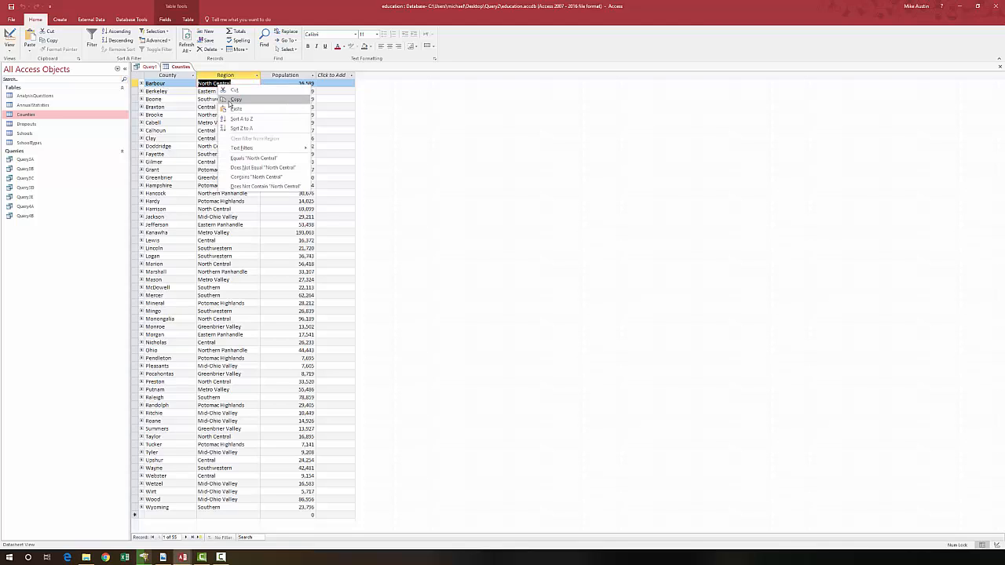
left_click(229, 99)
right_click(181, 67)
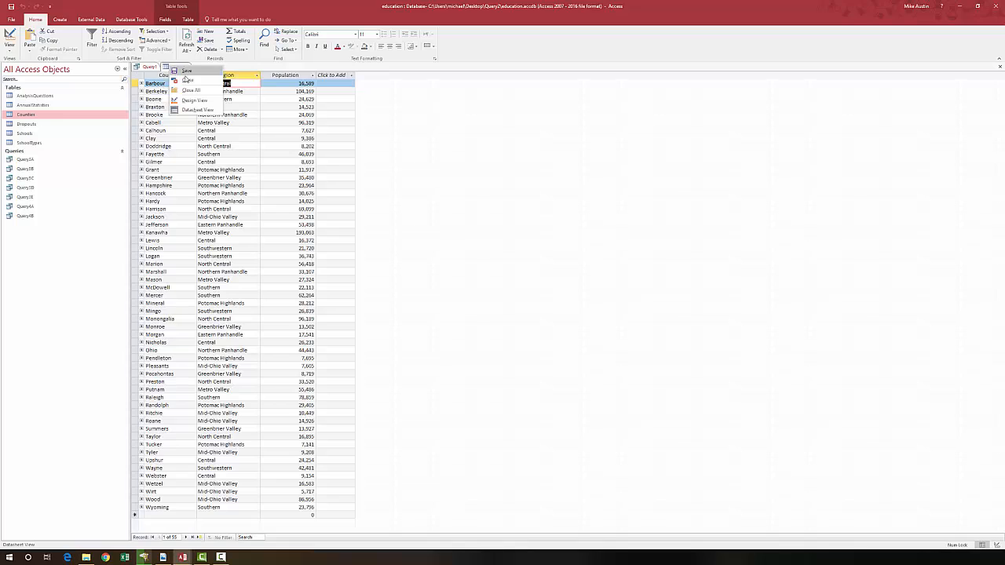
left_click(188, 88)
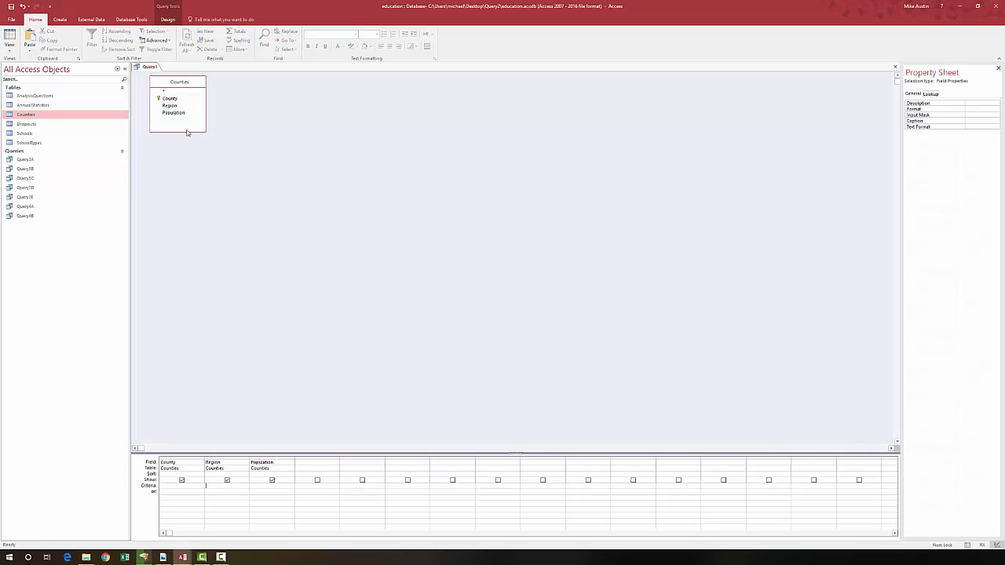
Paste North Central as the Region criterion and enter a greater-than-or-equal Population criterion as the alternative condition on the or row
right_click(207, 486)
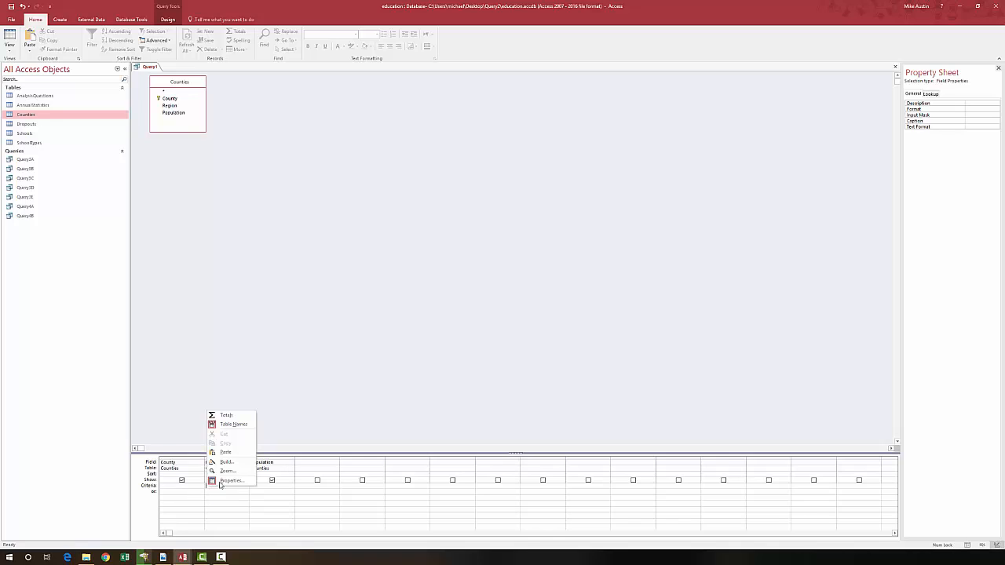
left_click(225, 453)
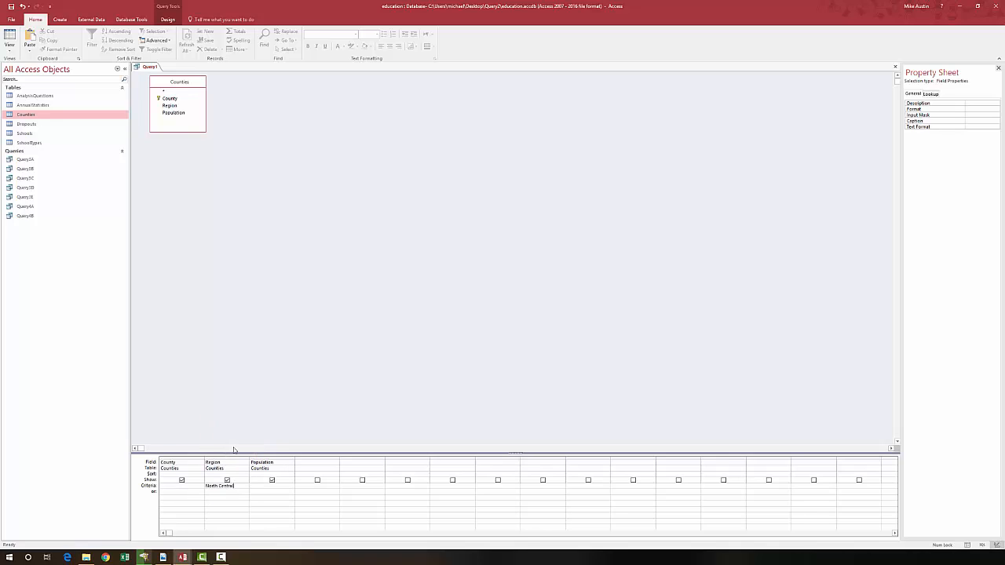
left_click(265, 492)
type(">")
type("=5000000")
left_click(260, 492)
type("1")
Run the Counties query, save it as Query4C and close it
left_click(168, 19)
left_click(27, 37)
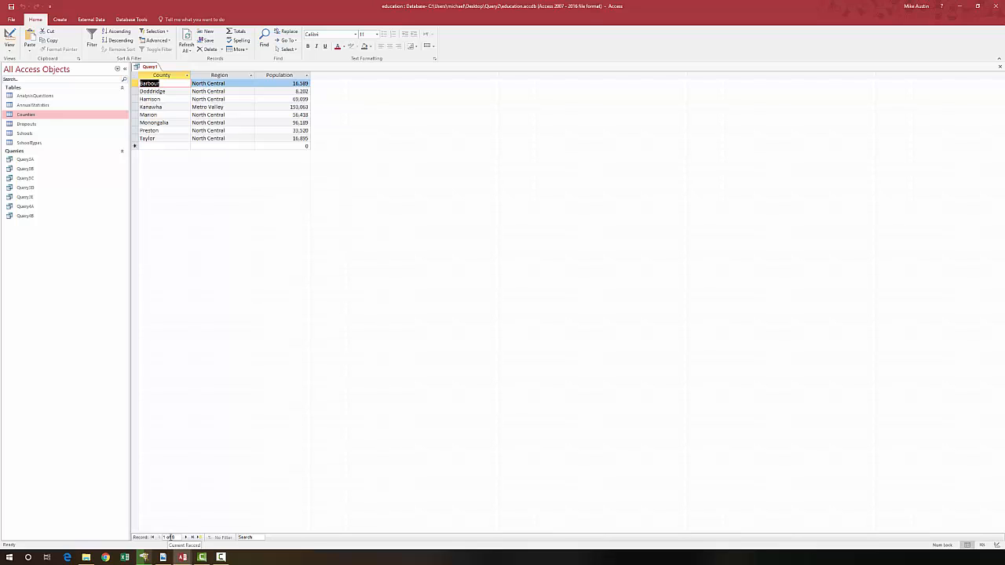
right_click(150, 69)
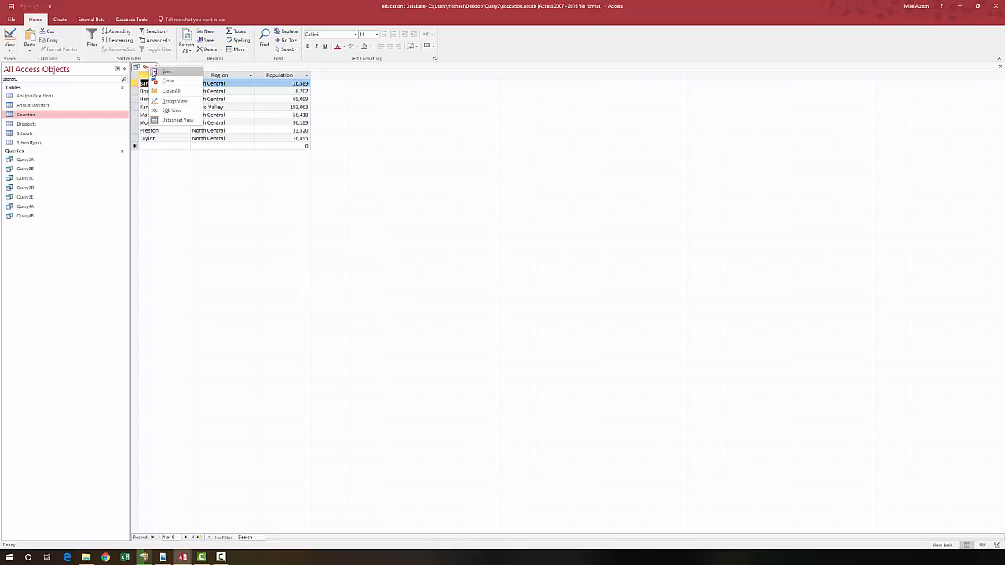
left_click(154, 73)
left_click(478, 191)
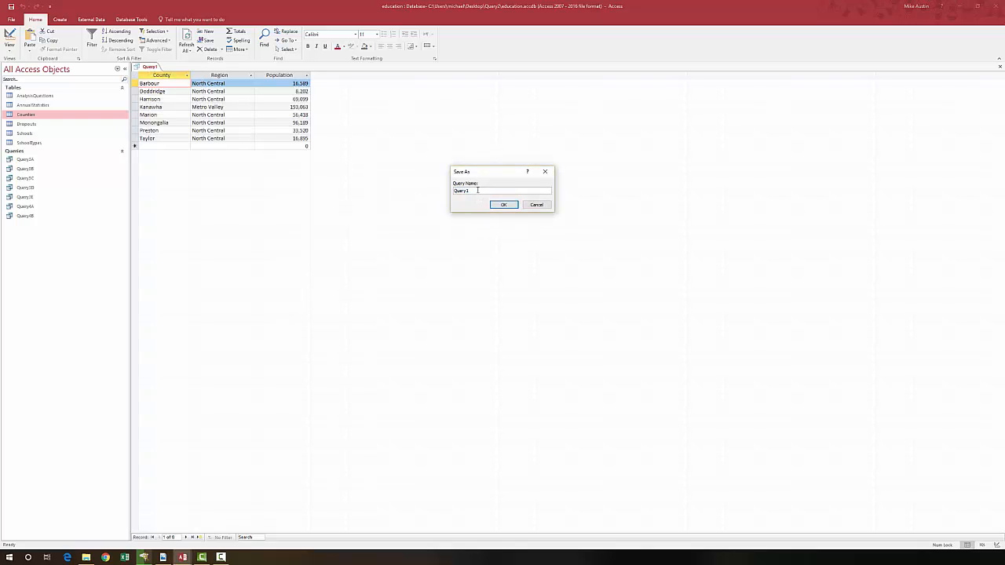
type("4C")
left_click(505, 204)
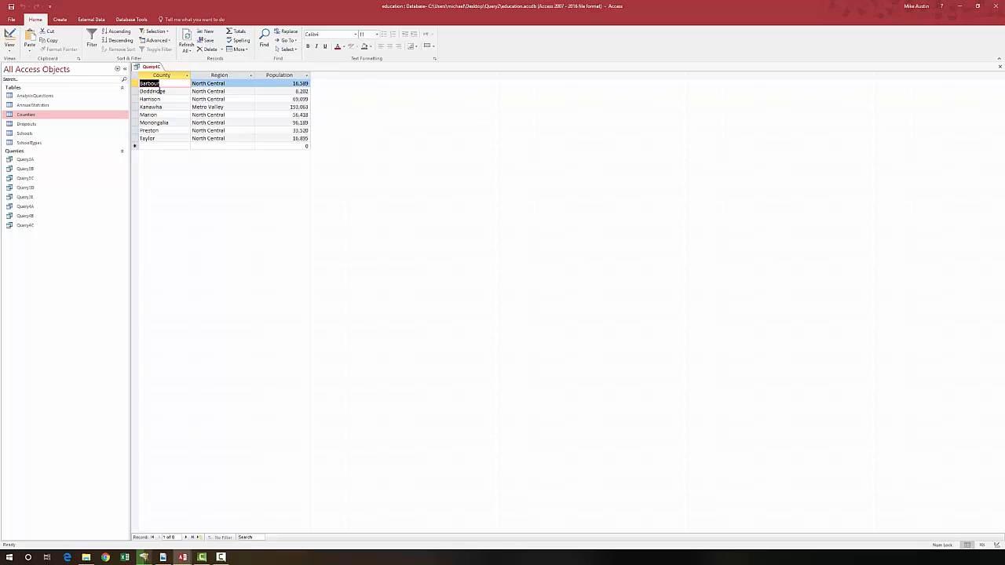
right_click(157, 71)
left_click(177, 82)
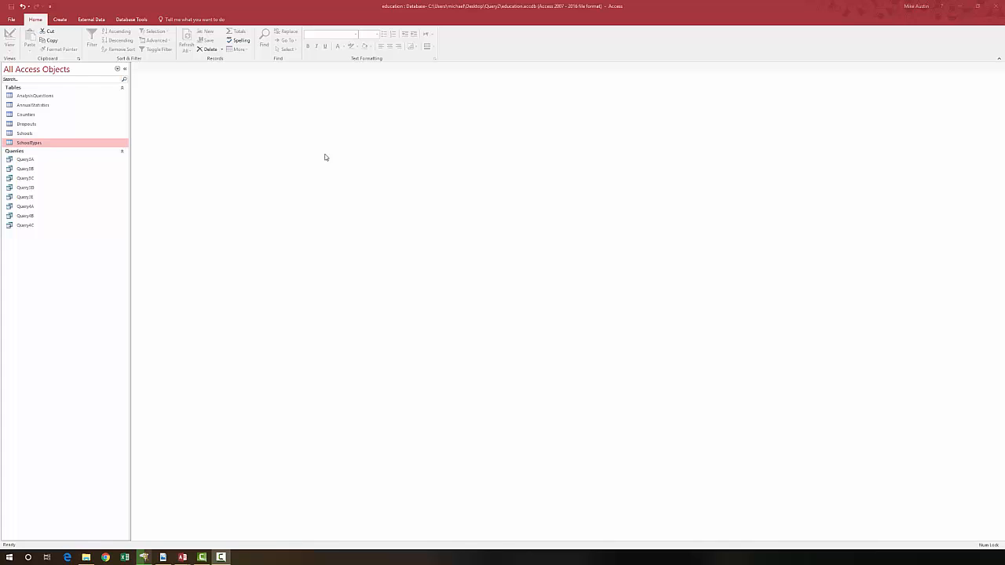
Create a new query in design view based on the Schools and SchoolTypes tables
left_click(62, 23)
left_click(63, 23)
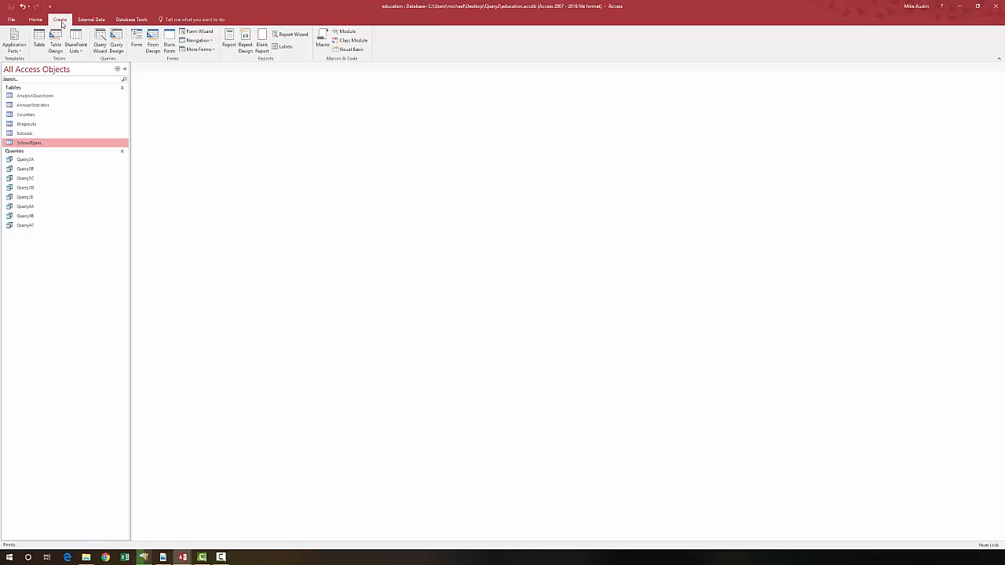
left_click(116, 41)
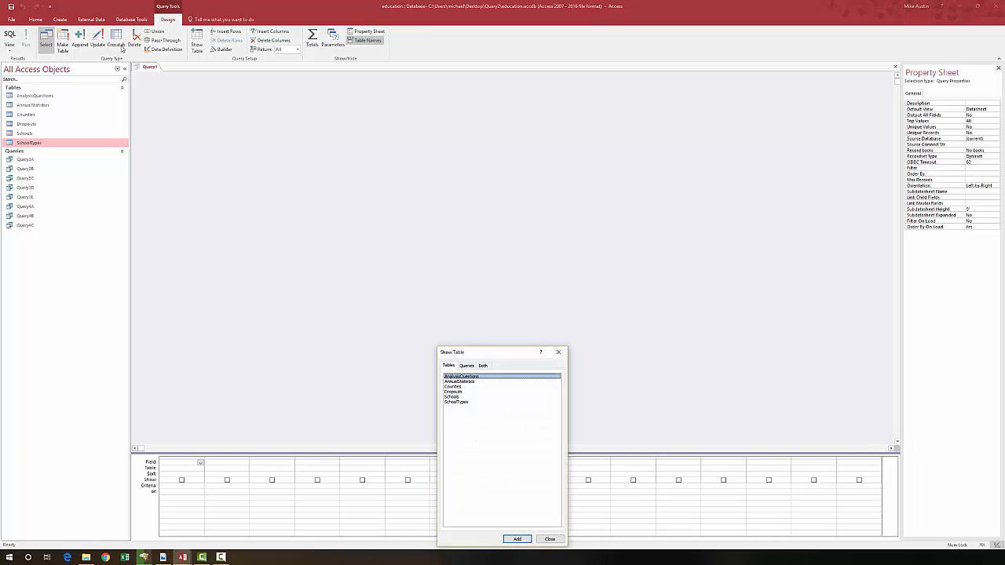
double_click(453, 397)
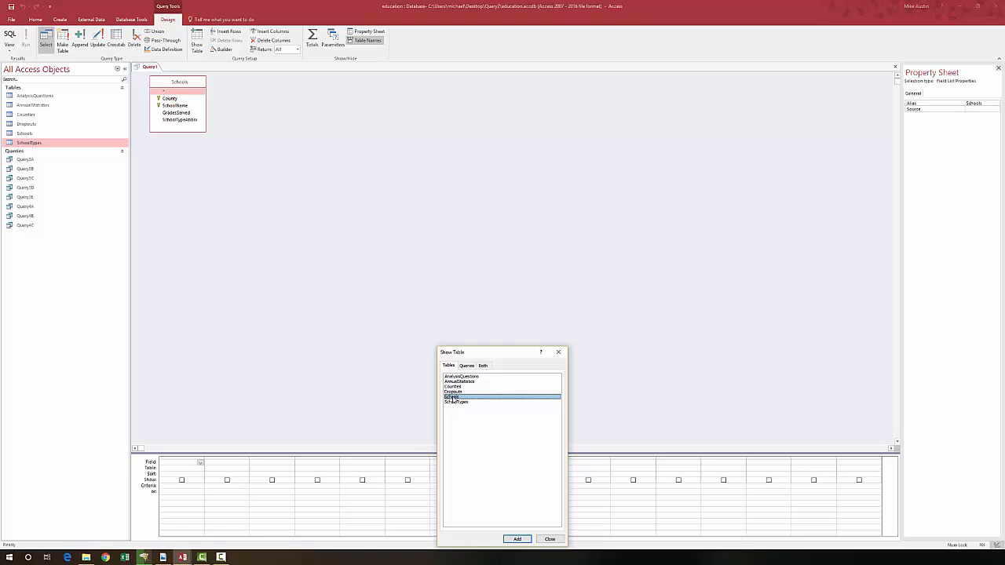
double_click(456, 402)
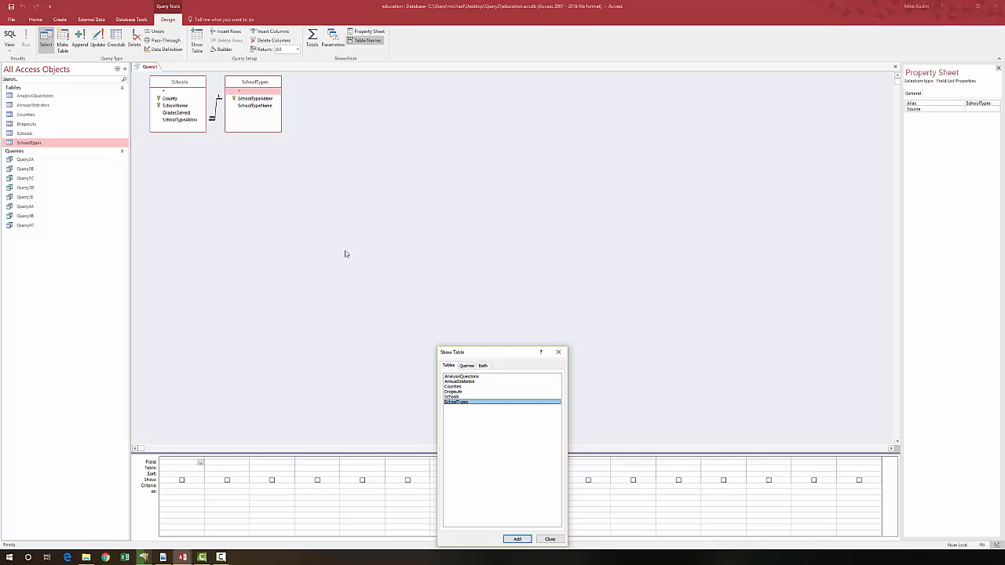
left_click(558, 352)
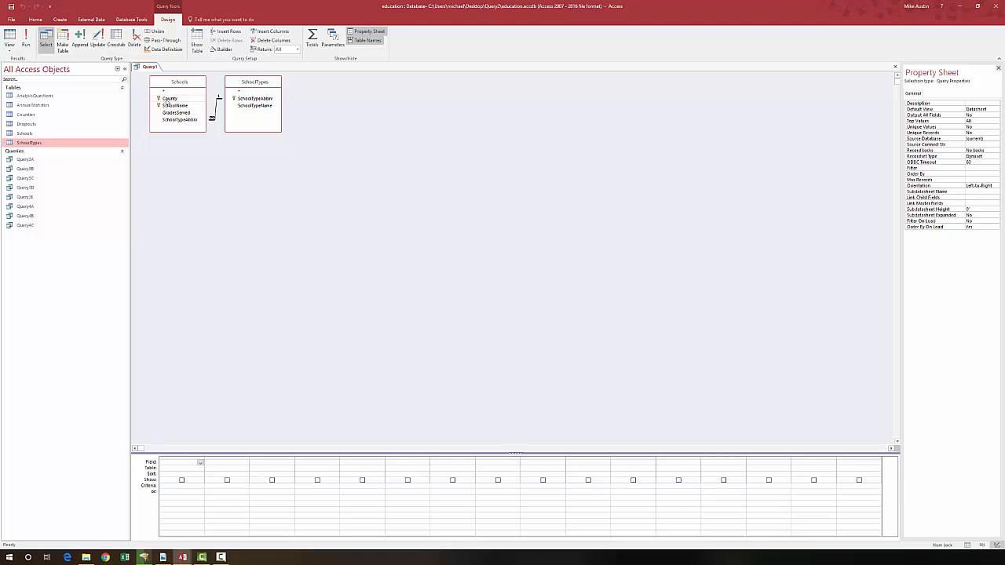
Add County, SchoolName and GradesServed from Schools and SchoolTypeName from SchoolTypes to the query grid
double_click(168, 100)
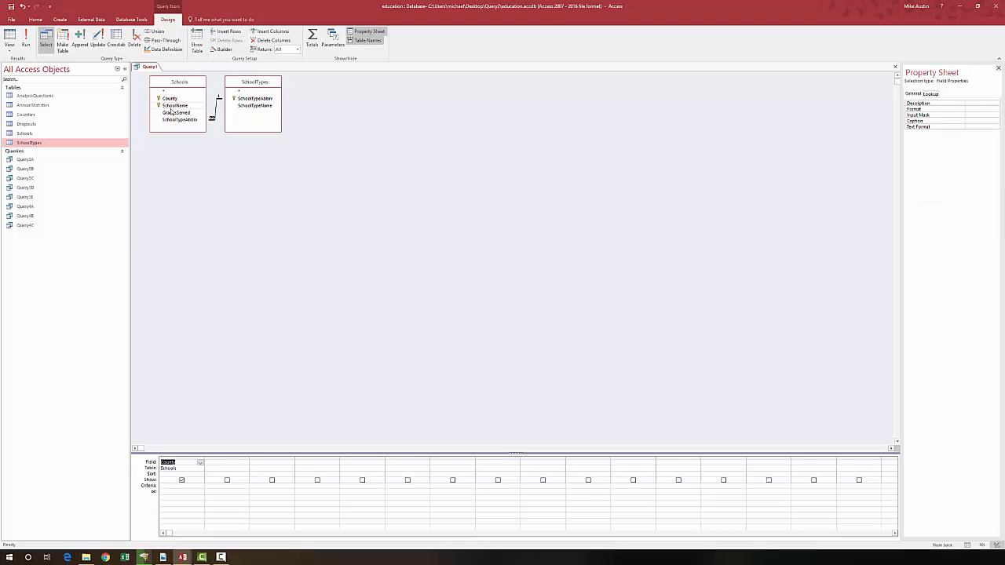
double_click(173, 105)
double_click(174, 114)
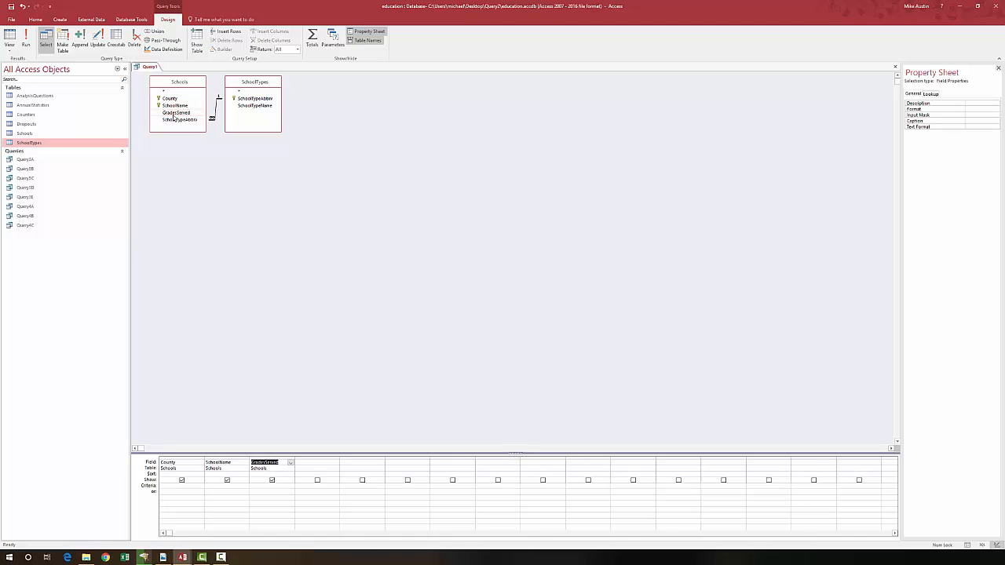
double_click(257, 100)
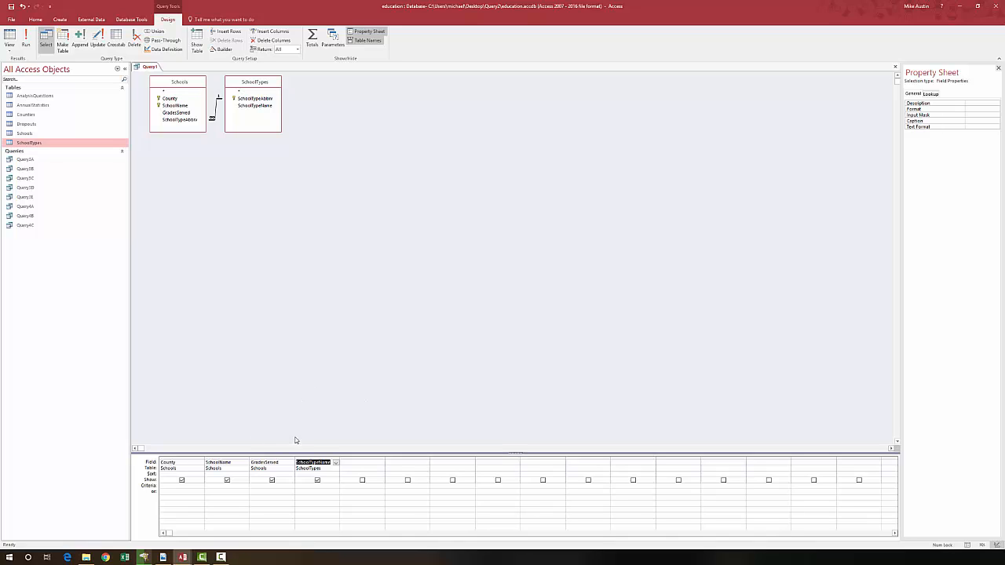
Open the SchoolTypes table and copy the SchoolTypeName value Elementary School
left_click(300, 487)
double_click(37, 144)
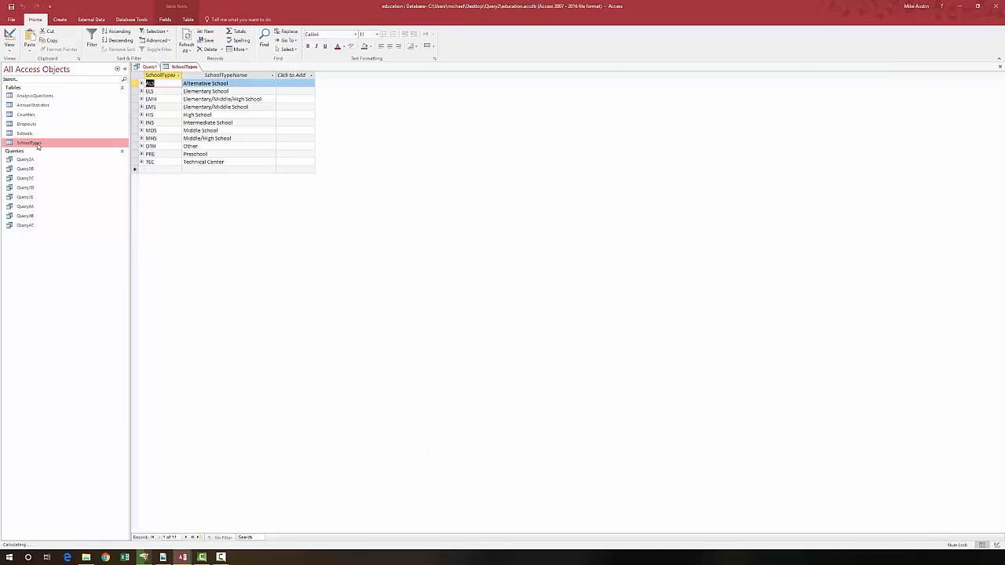
left_click(184, 91)
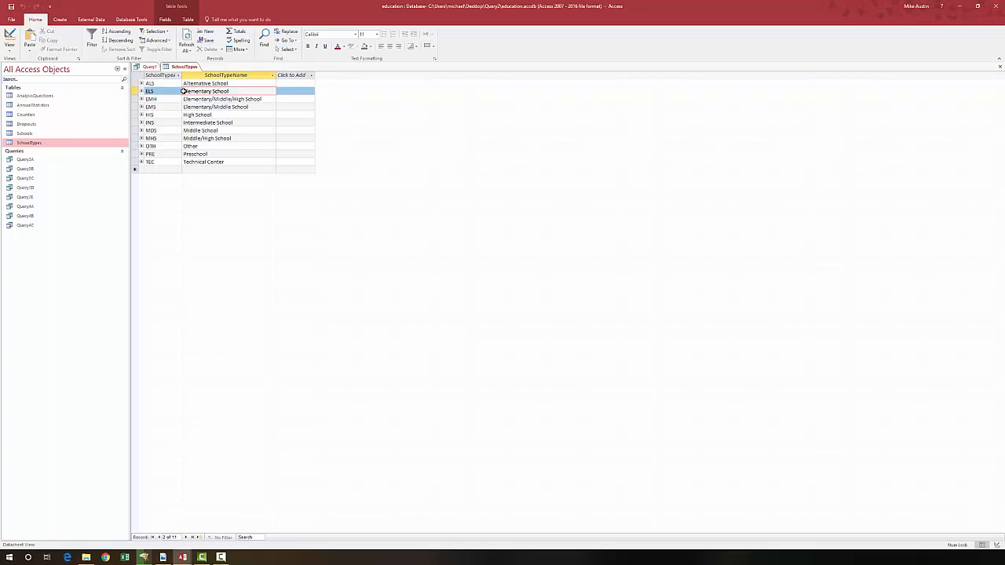
left_click(183, 92)
left_click(239, 92)
left_click_drag(239, 92, 180, 92)
right_click(196, 92)
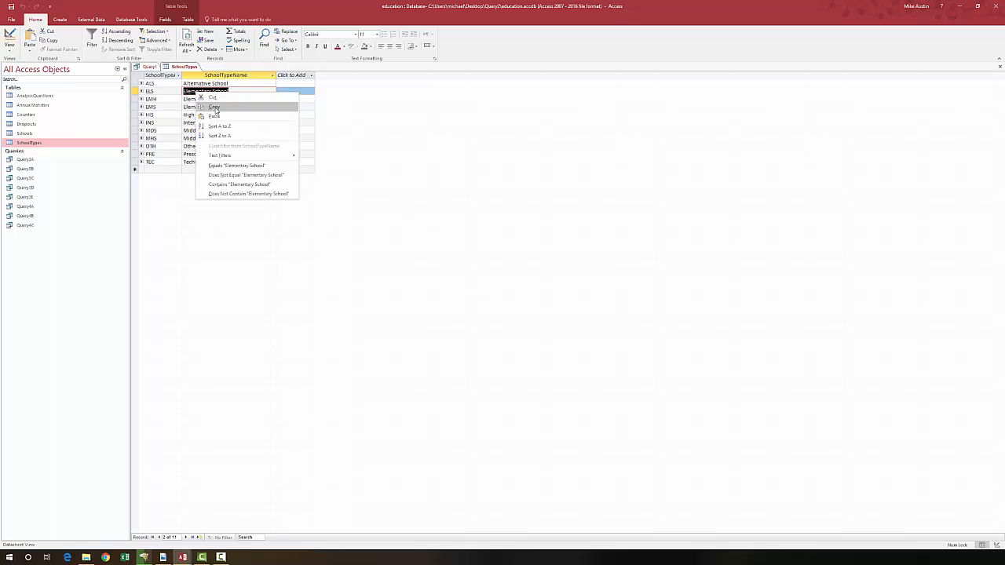
left_click(213, 108)
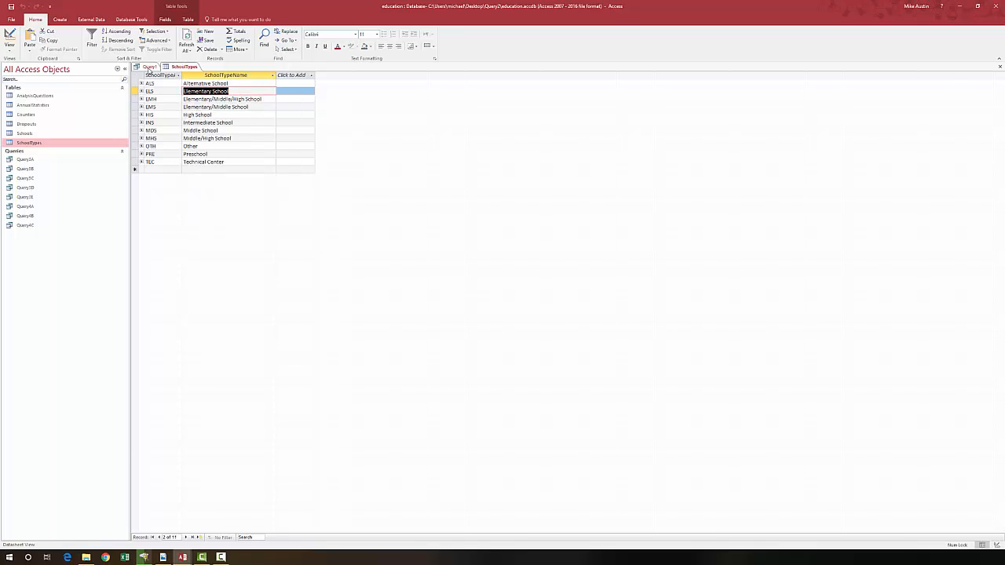
In the query's SchoolTypeName criterion, enter Not, paste Elementary School after it and append And <>
left_click(148, 66)
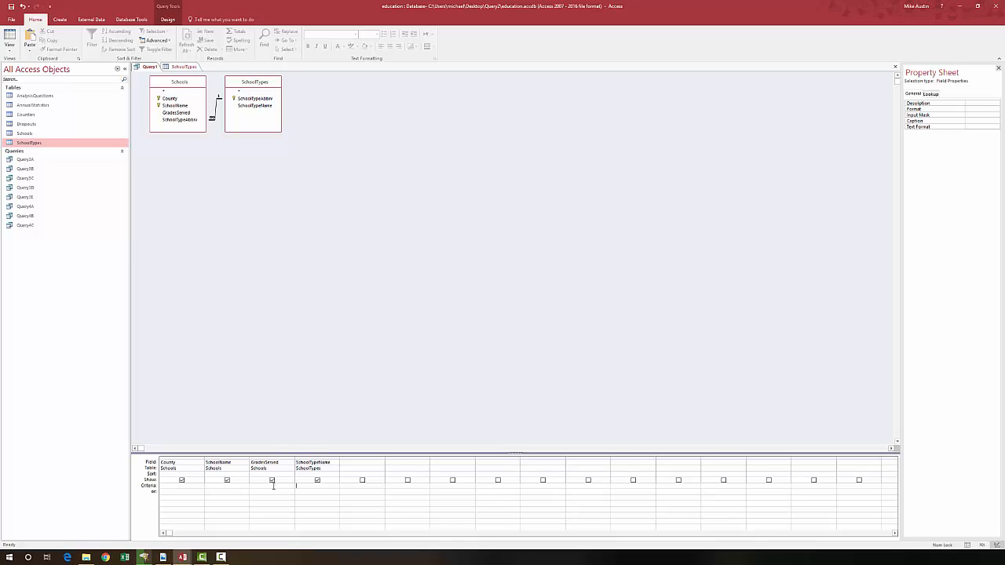
type("Not")
right_click(307, 486)
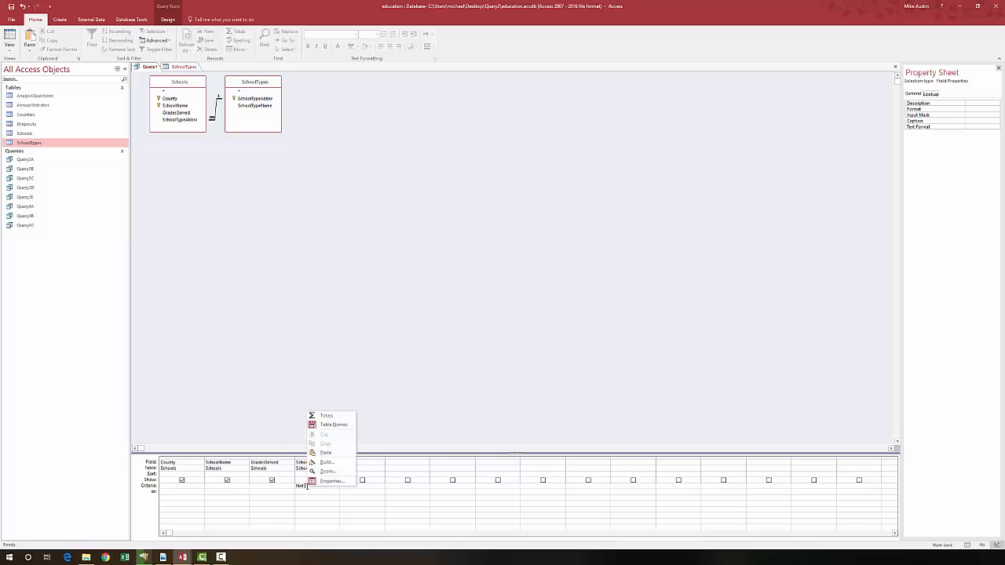
left_click(326, 453)
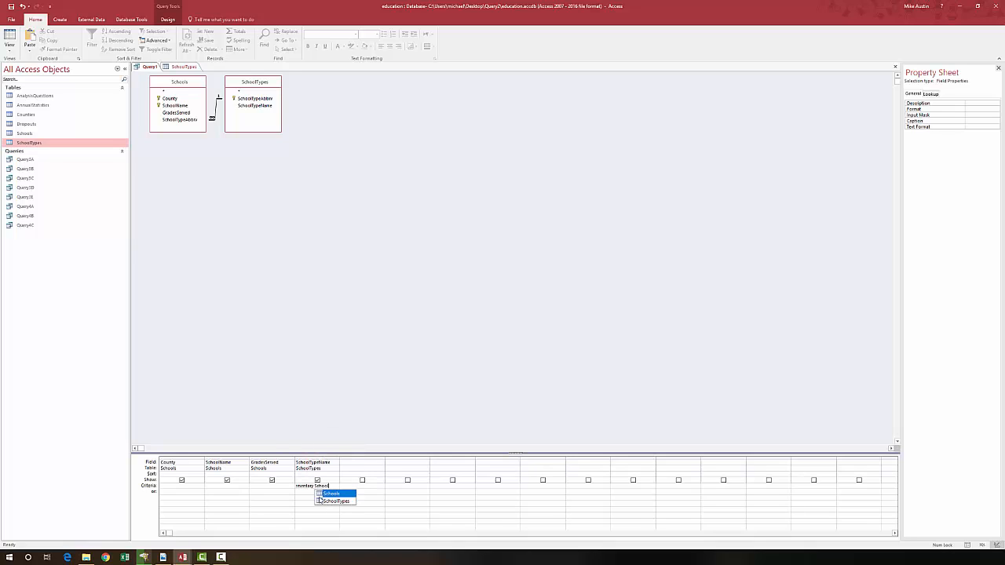
left_click(332, 484)
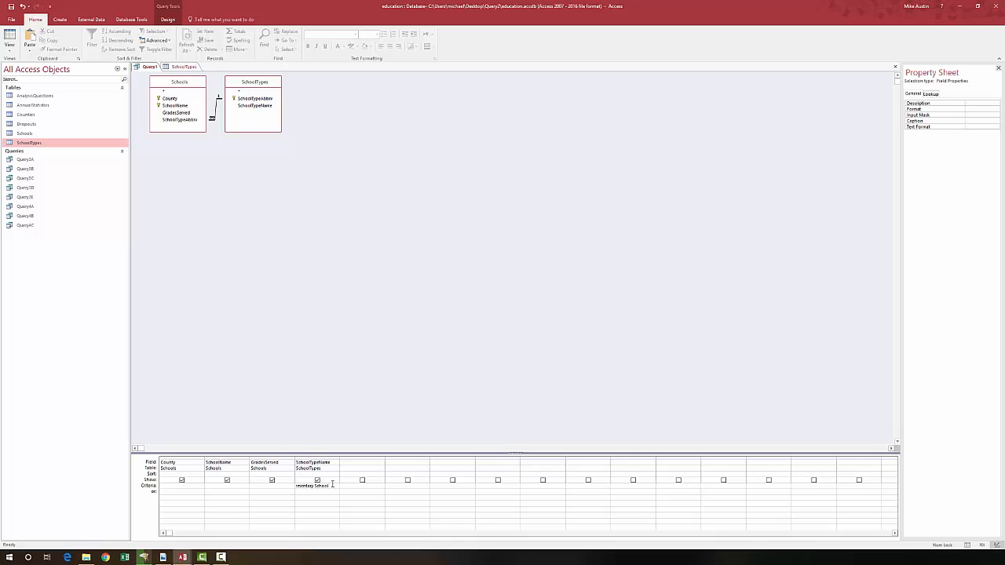
type("And")
type("<>")
Copy the SchoolTypeName value Intermediate School from the SchoolTypes table and close that table
left_click(178, 67)
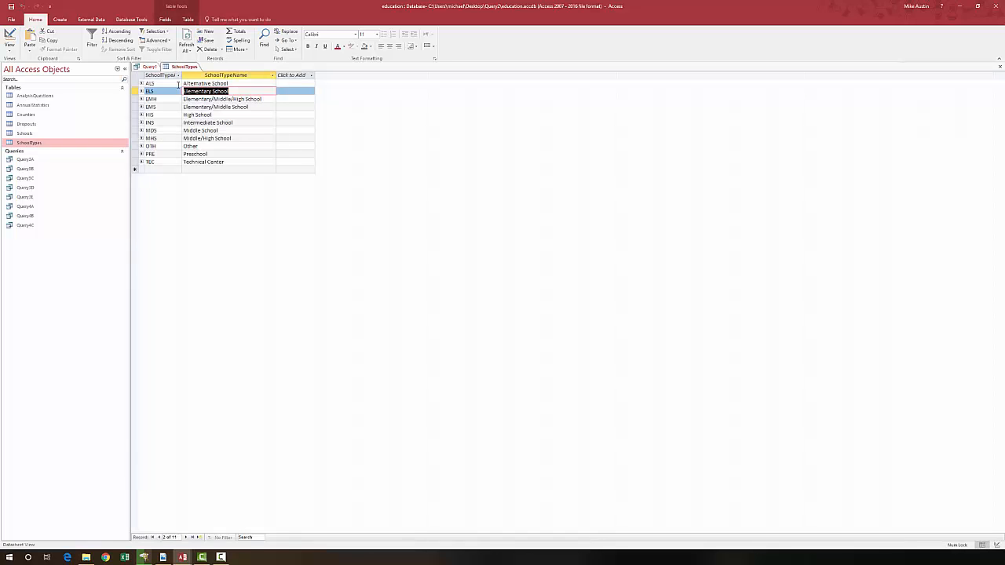
left_click(212, 154)
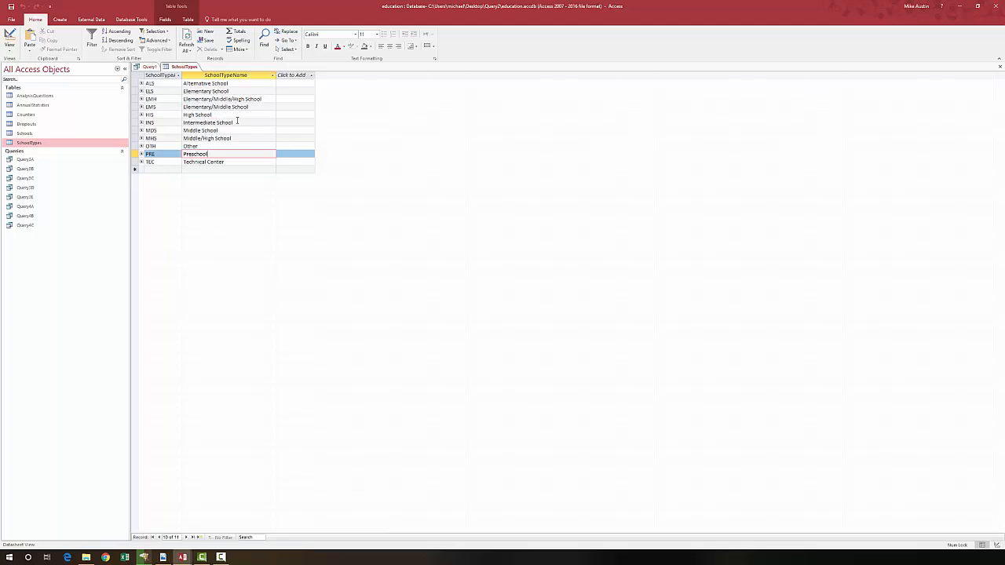
left_click_drag(235, 122, 181, 118)
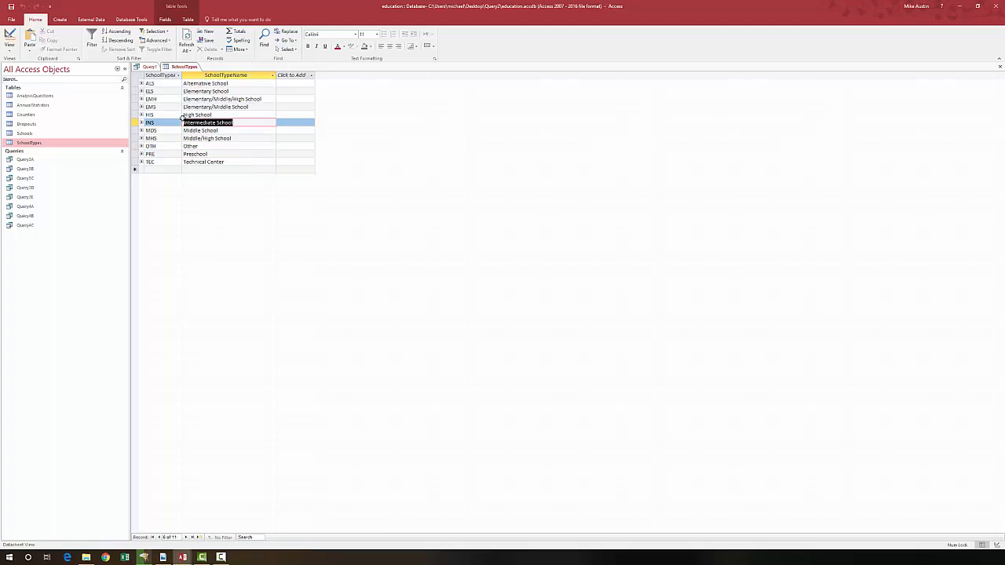
right_click(194, 122)
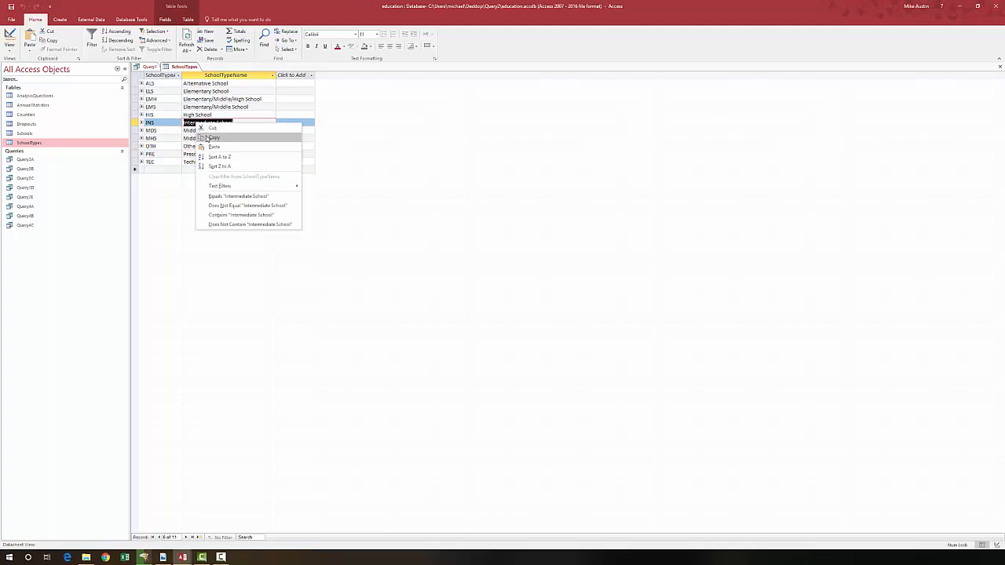
left_click(208, 135)
right_click(181, 70)
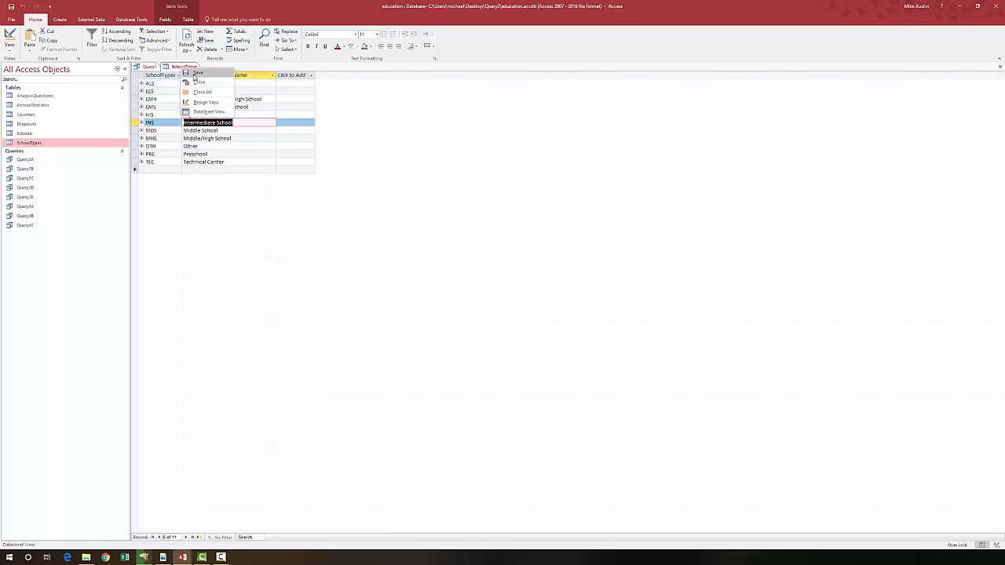
left_click(198, 83)
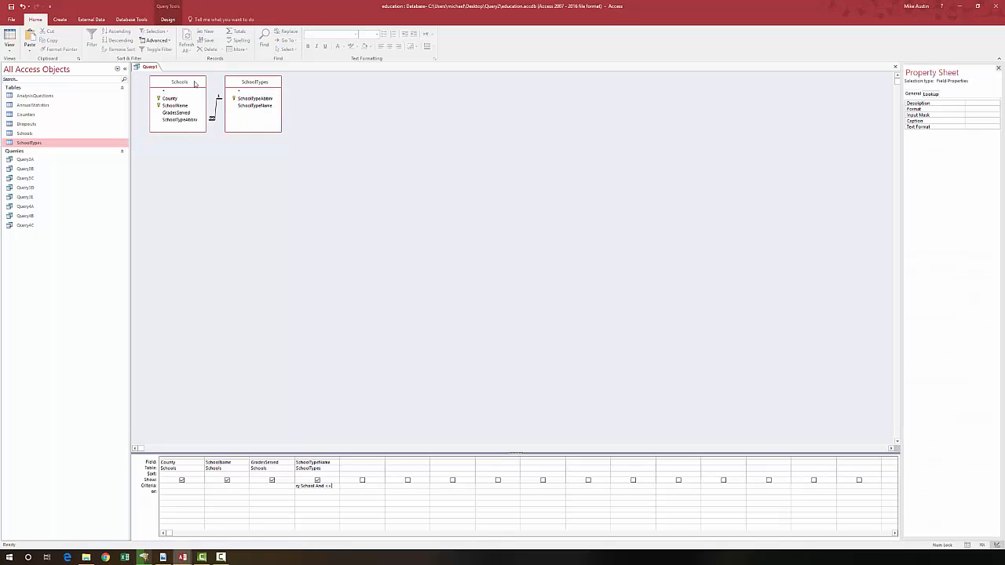
Paste Intermediate School at the end of the SchoolTypeName criterion and run the query
right_click(336, 486)
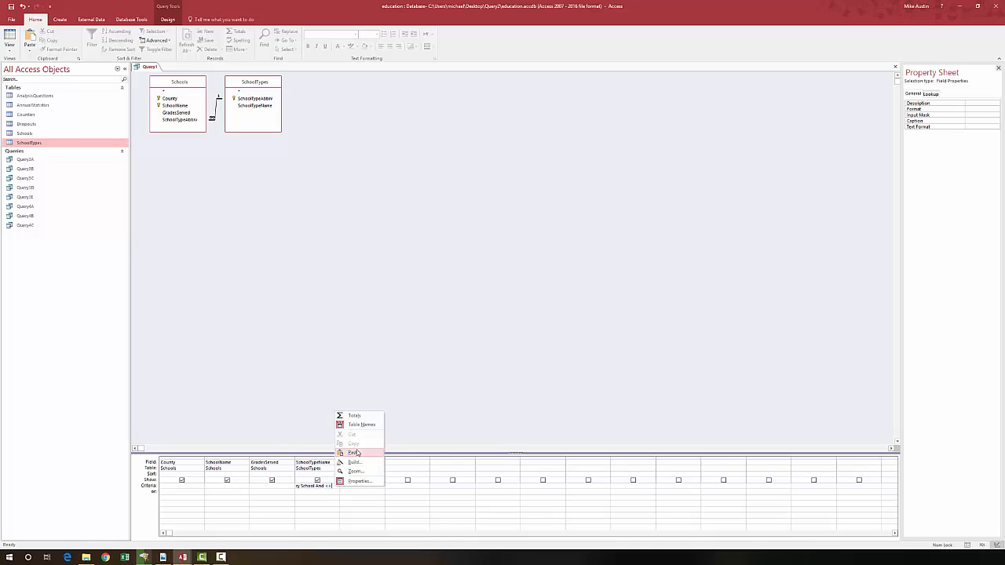
left_click(357, 452)
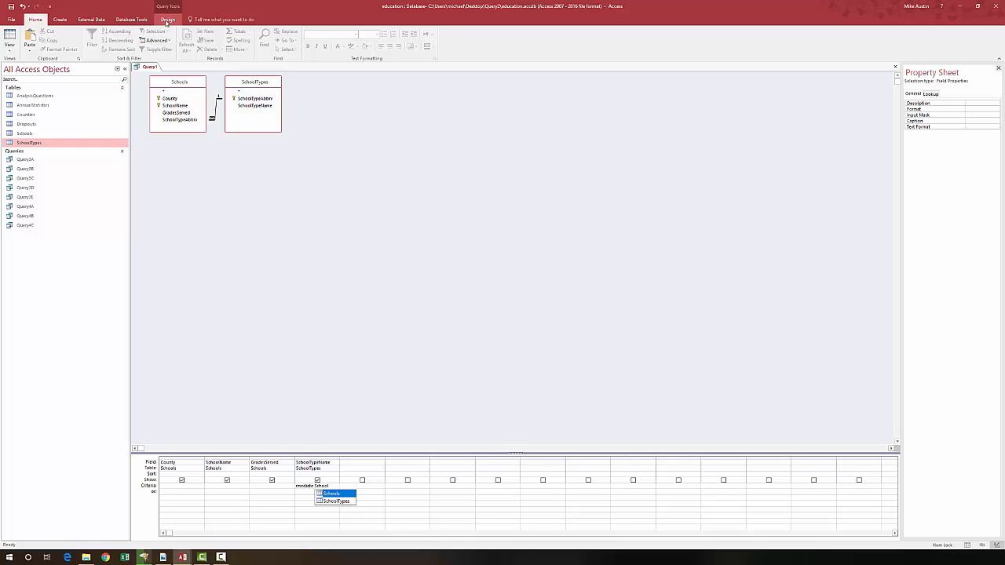
left_click(167, 21)
left_click(29, 41)
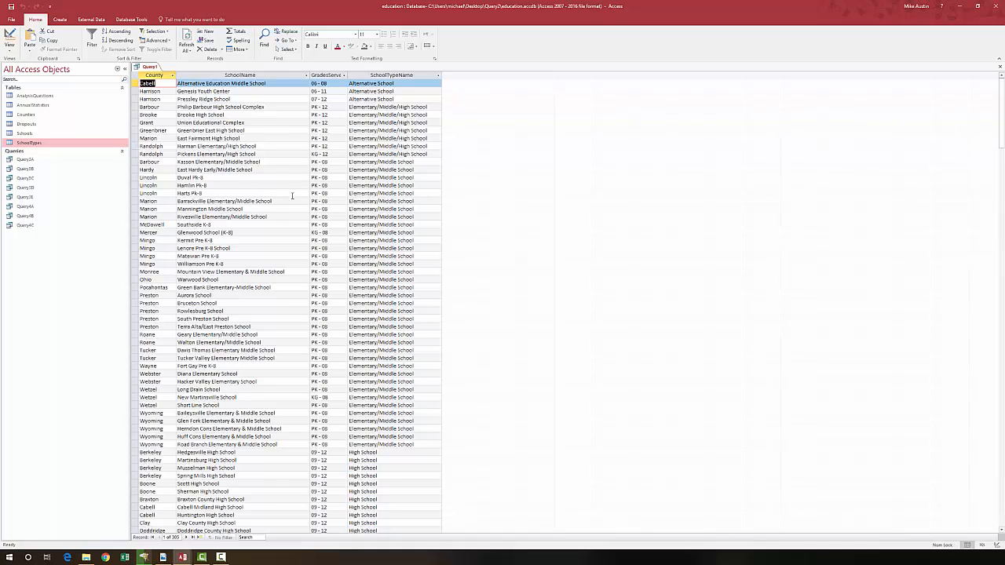
Save the school types query as Query4D and close it
right_click(148, 67)
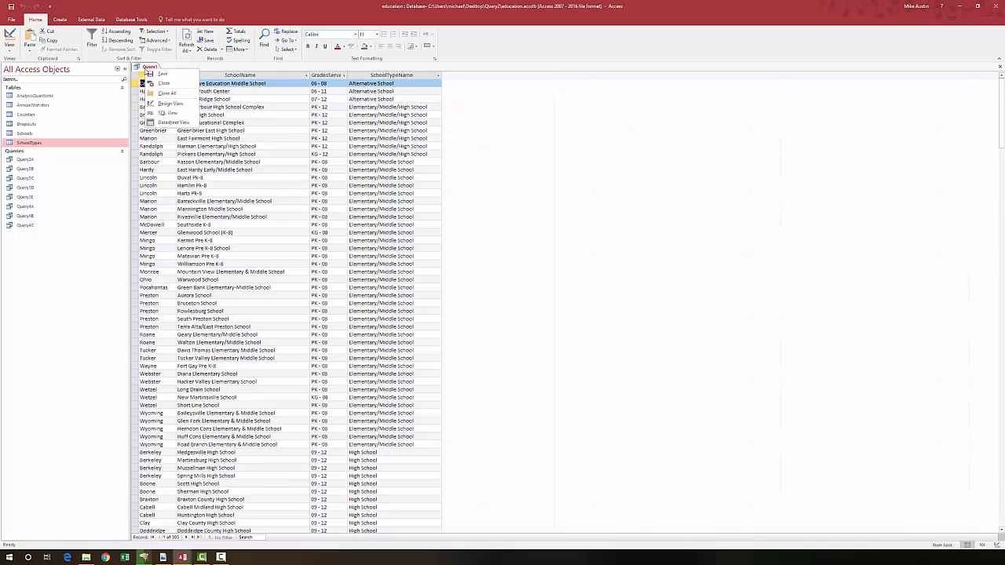
left_click(151, 75)
left_click(469, 190)
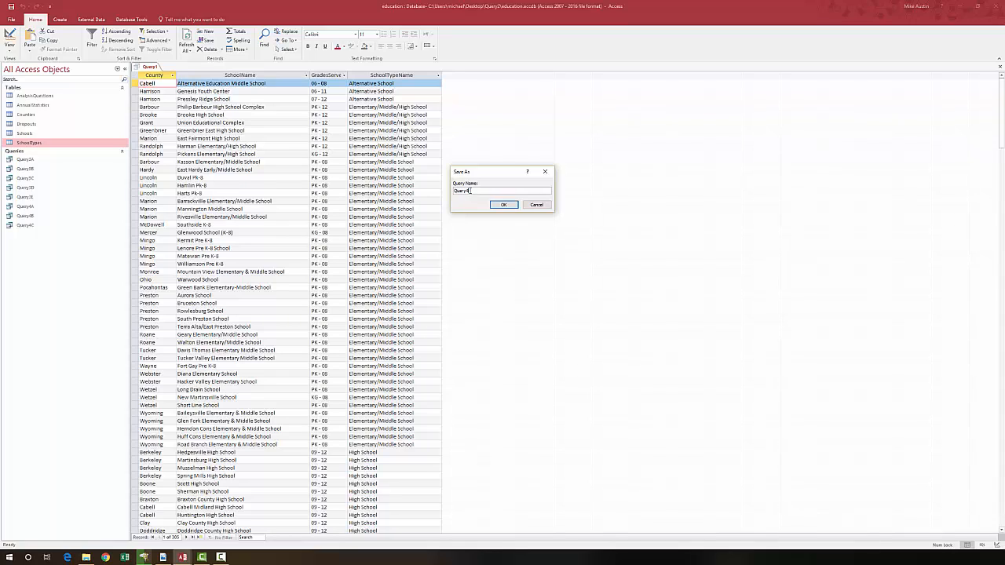
type("4D")
left_click(504, 204)
right_click(159, 70)
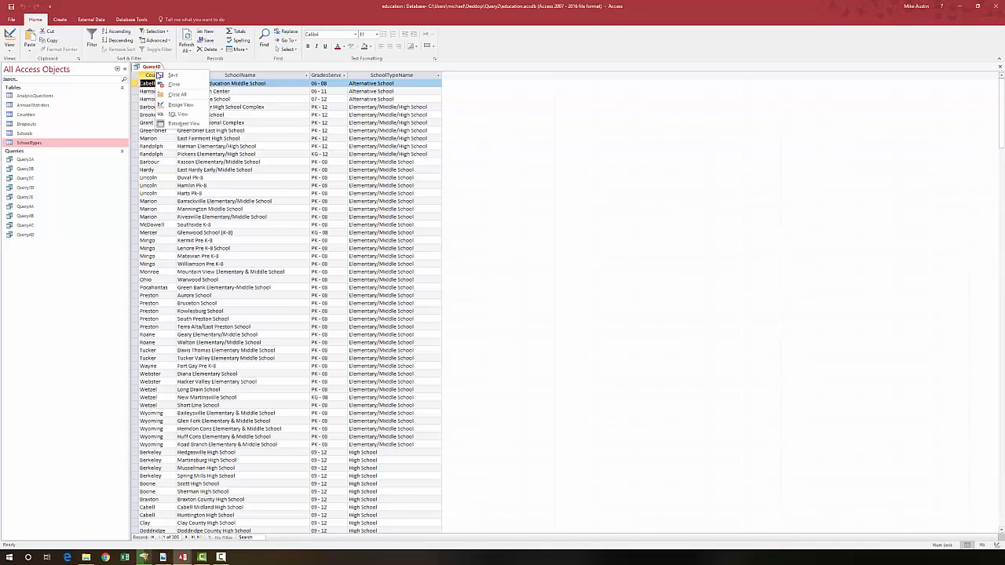
left_click(161, 84)
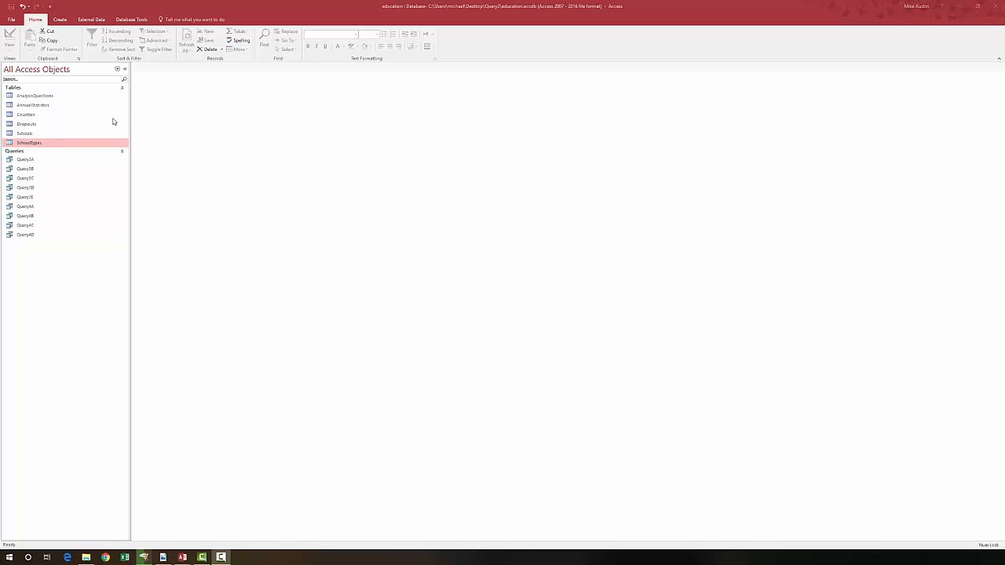
Create a new query without adding any tables, switch it to SQL View and clear the default SELECT text
left_click(61, 20)
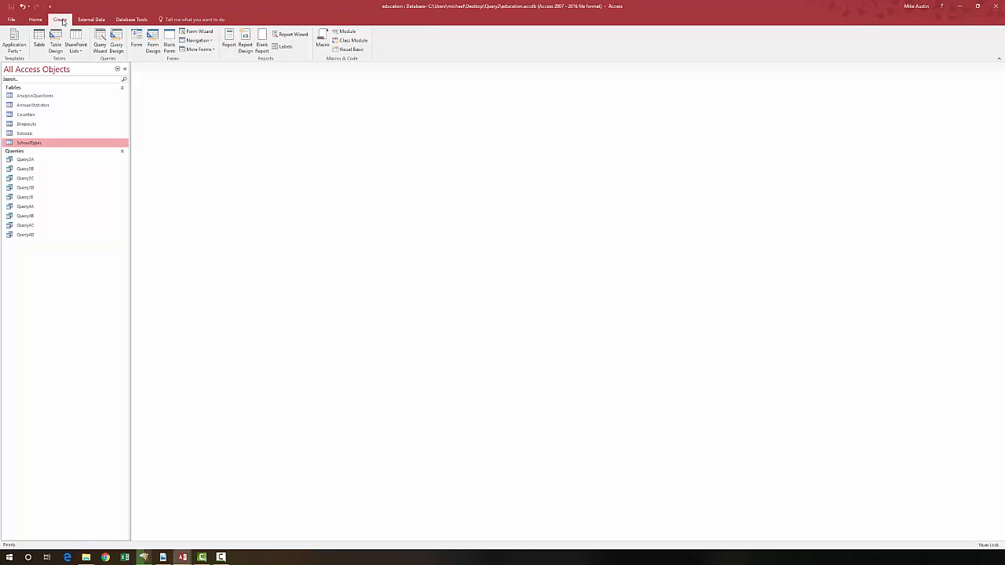
left_click(116, 42)
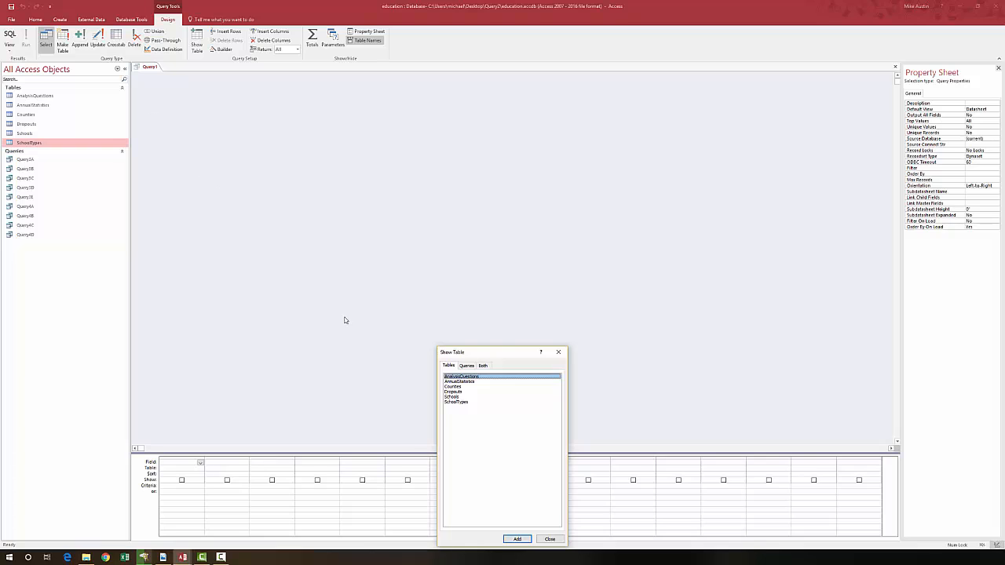
left_click_drag(463, 355, 383, 221)
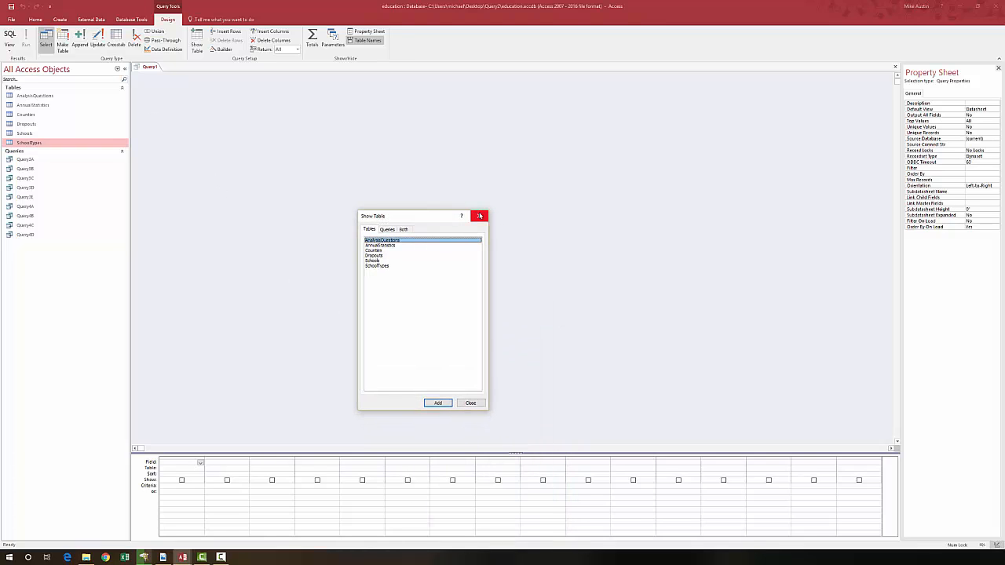
left_click(479, 216)
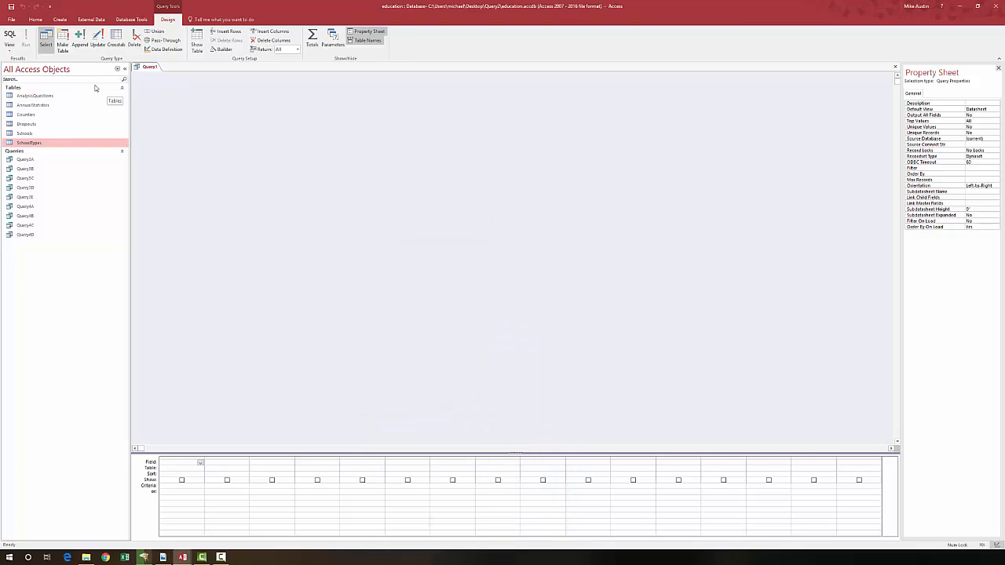
left_click(10, 34)
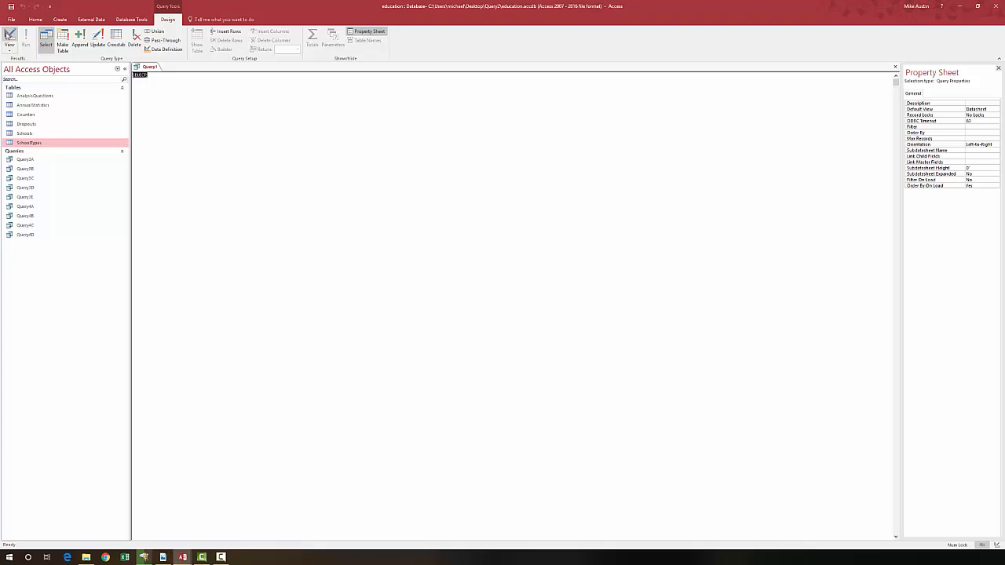
key("Delete")
In the PDF instructions, copy the whole SQL statement given under item e, from SELECT DISTINCT through ORDER BY Counties.County, and return to Access
key("alt+Tab")
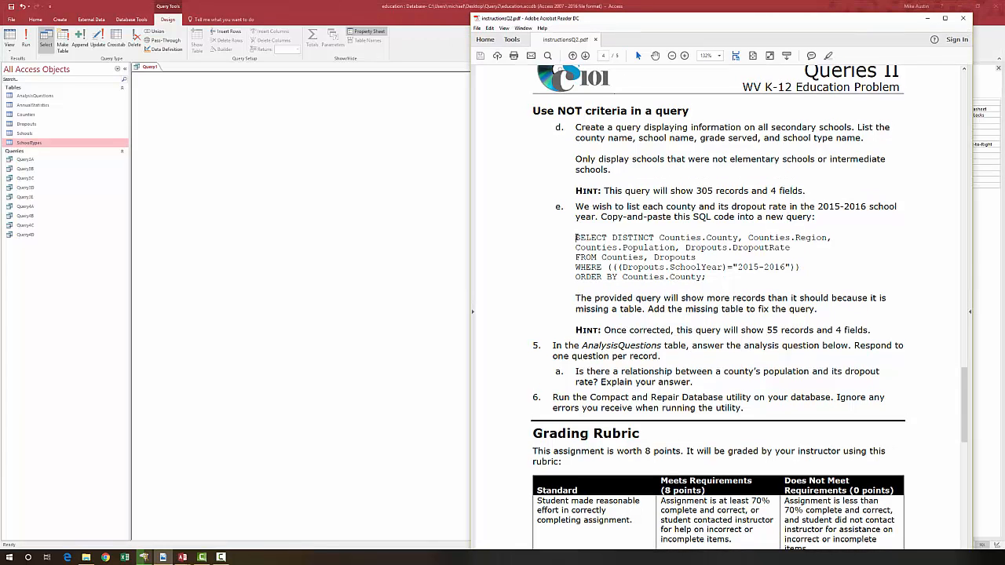
left_click_drag(575, 237, 707, 277)
right_click(695, 279)
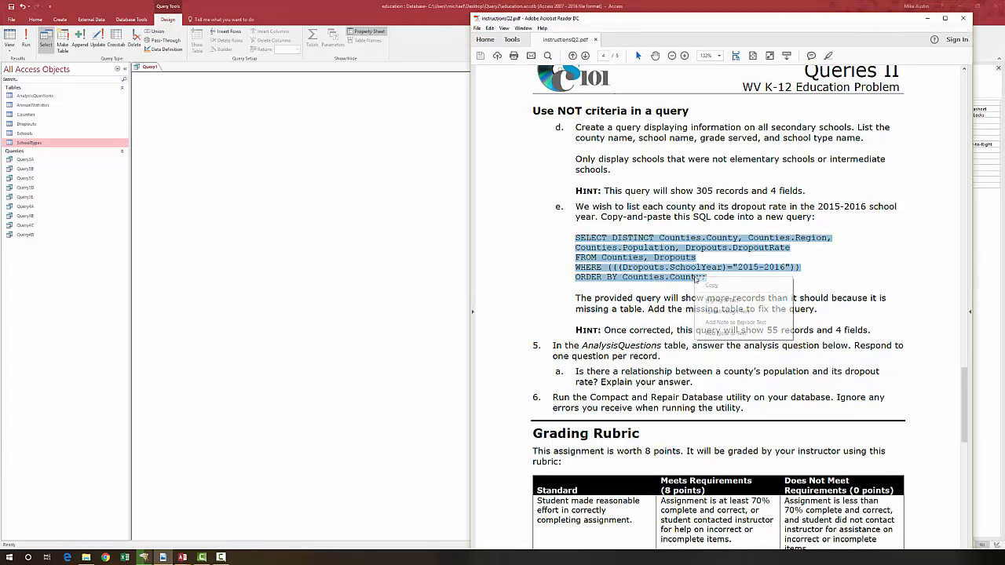
left_click(710, 286)
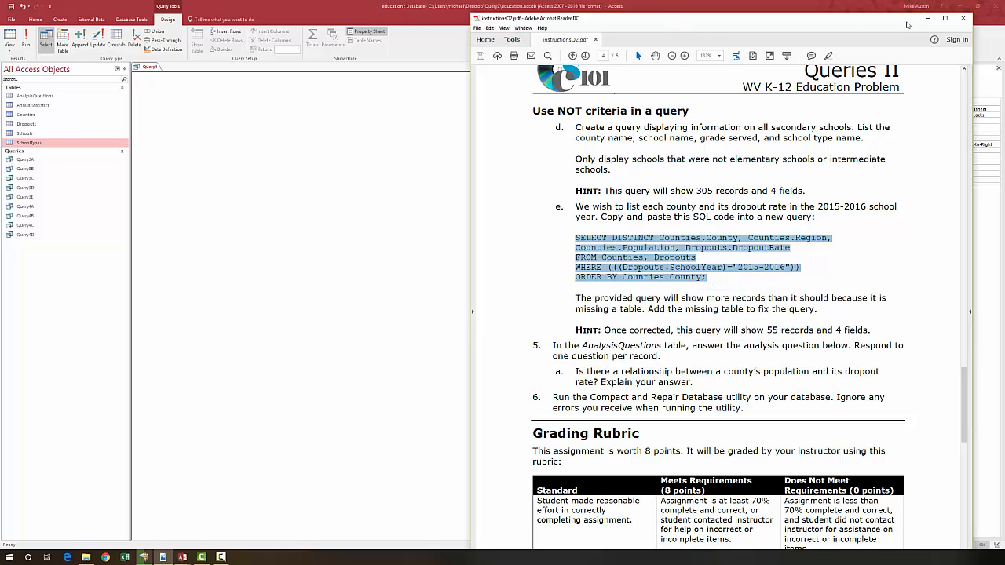
left_click(927, 19)
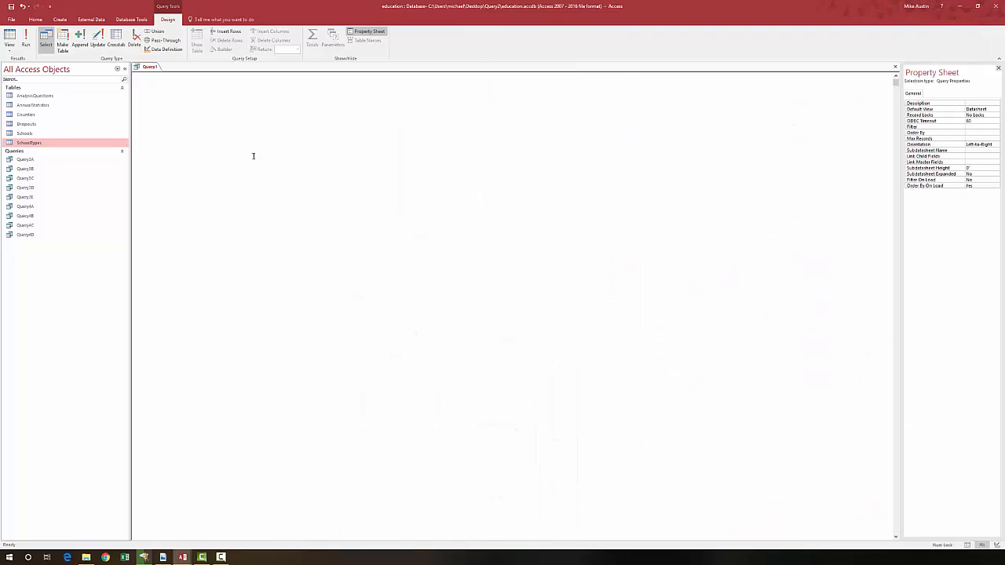
Paste the copied SQL statement into the query, run it and compare the results with the hint in the PDF instructions
right_click(198, 121)
left_click(211, 142)
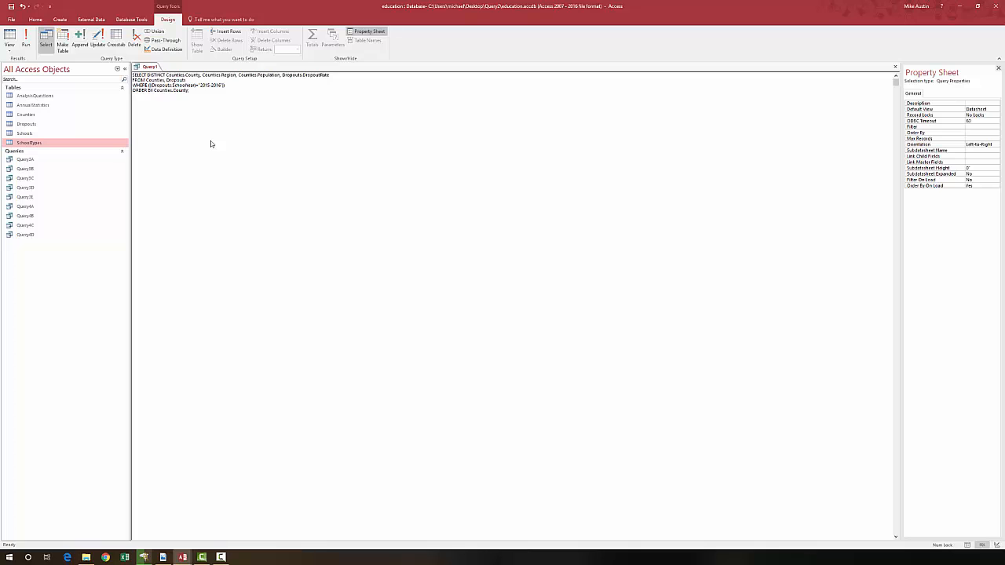
left_click(26, 42)
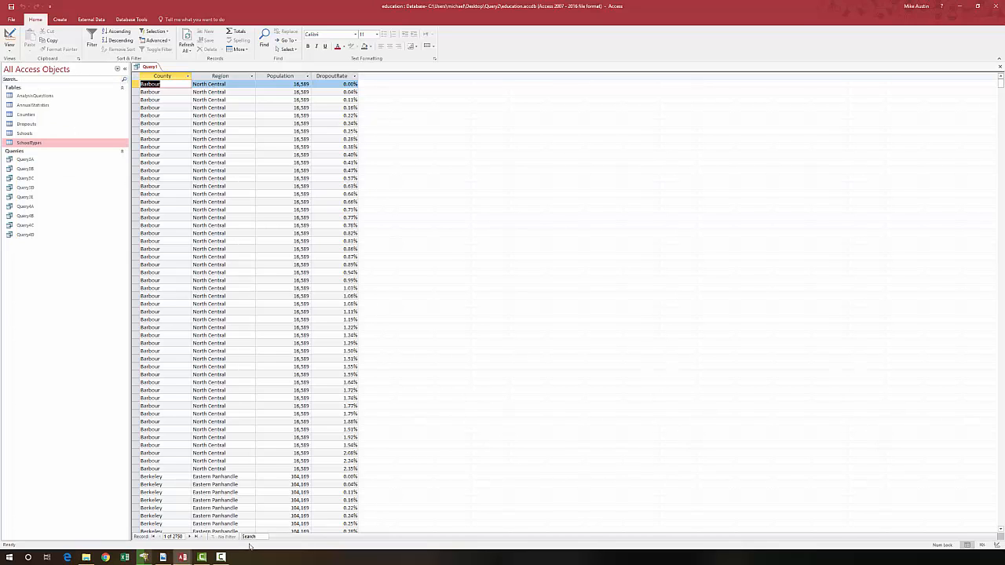
left_click(163, 557)
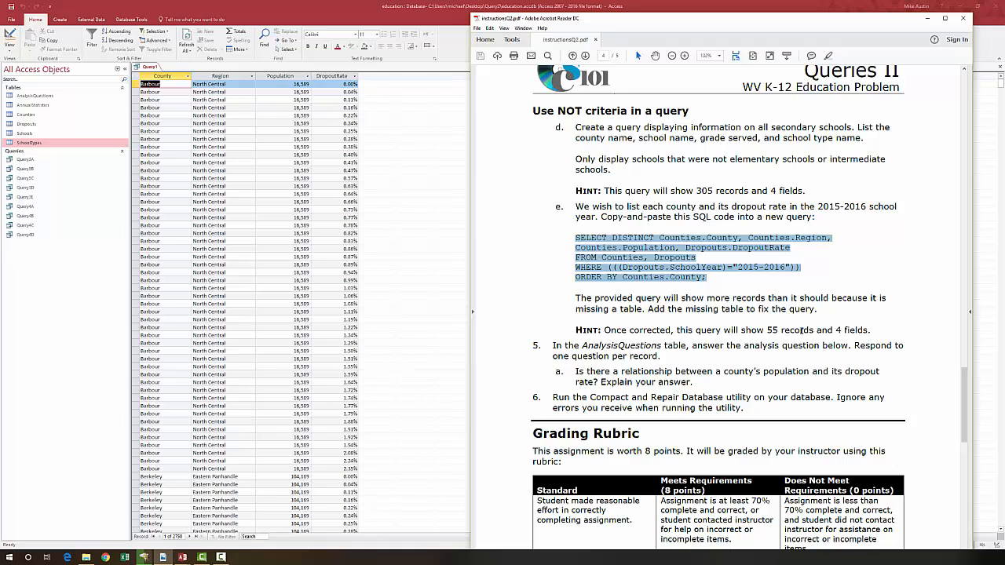
left_click(927, 18)
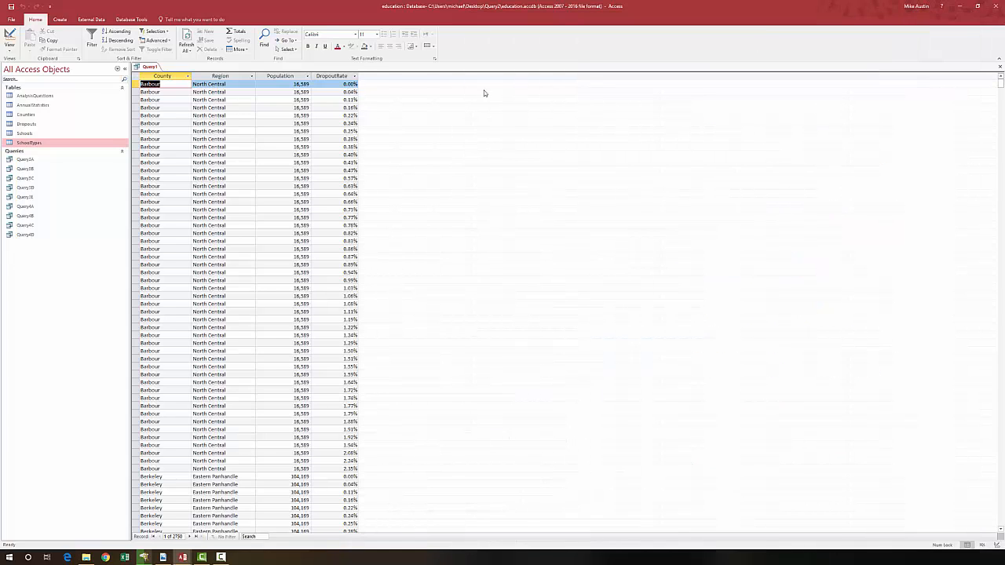
In the query's Design View, add AnnualStatistics, move the Dropouts table away from Counties, and remove AnnualStatistics again
right_click(148, 68)
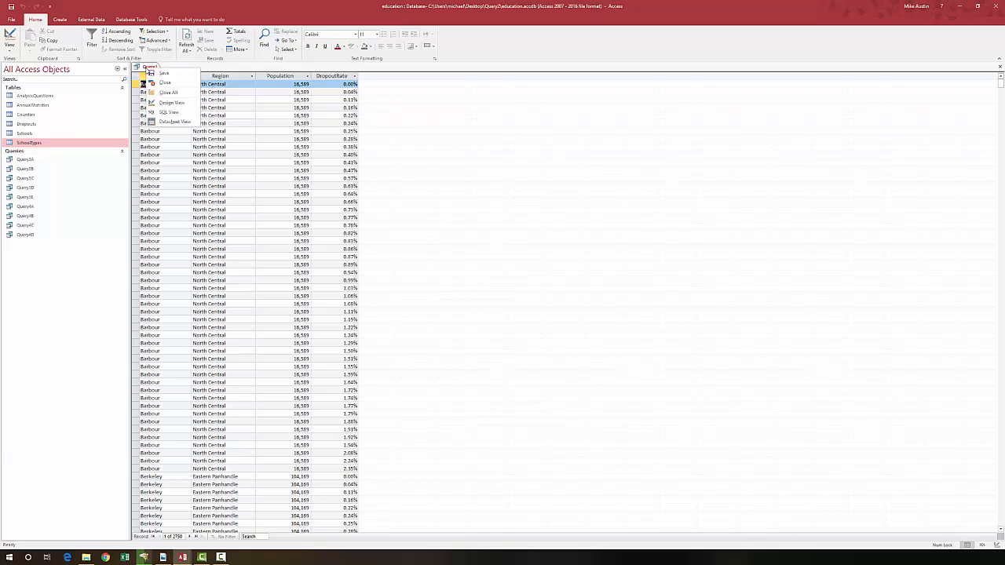
left_click(171, 103)
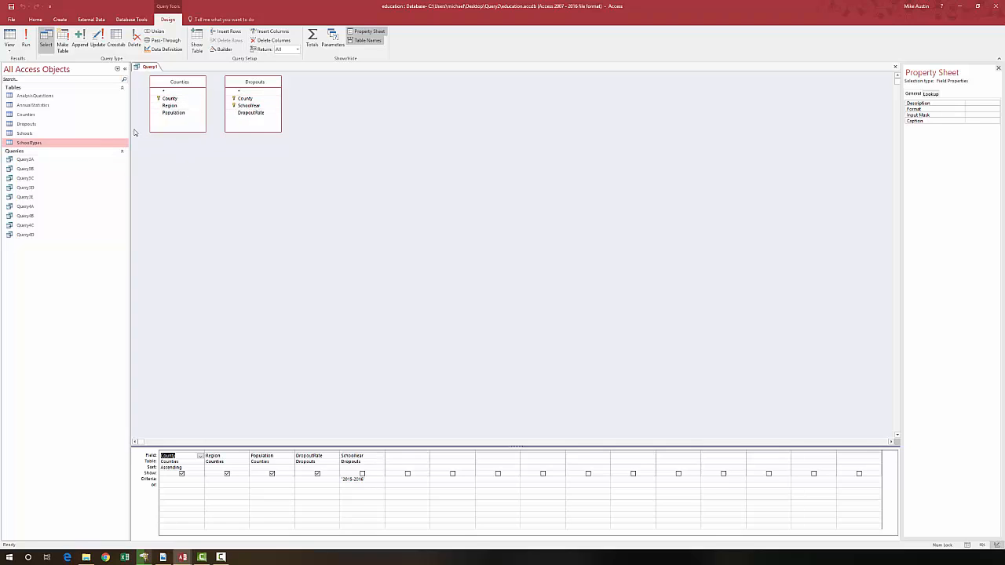
left_click_drag(63, 106, 221, 191)
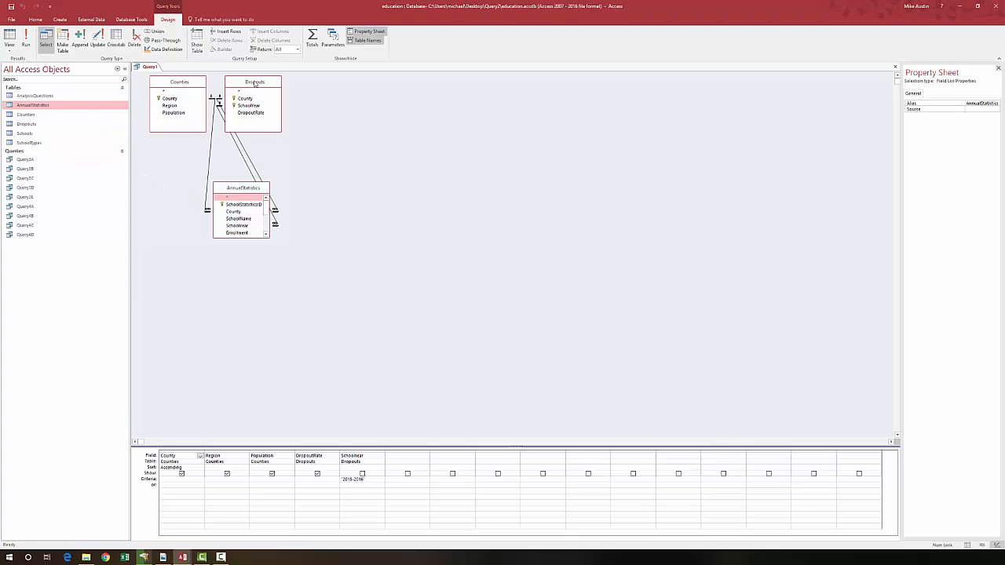
left_click_drag(254, 83, 315, 92)
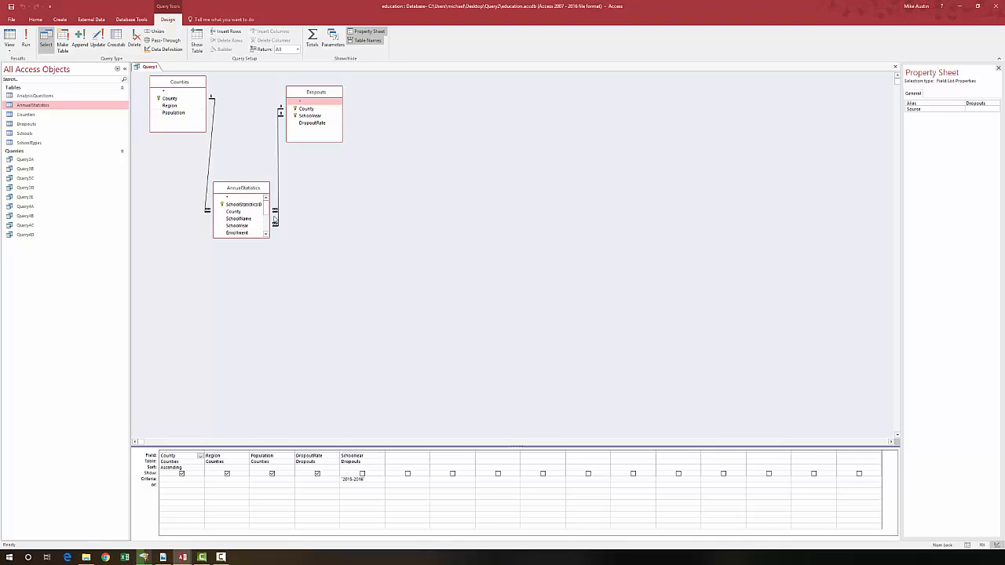
left_click(229, 188)
key("Delete")
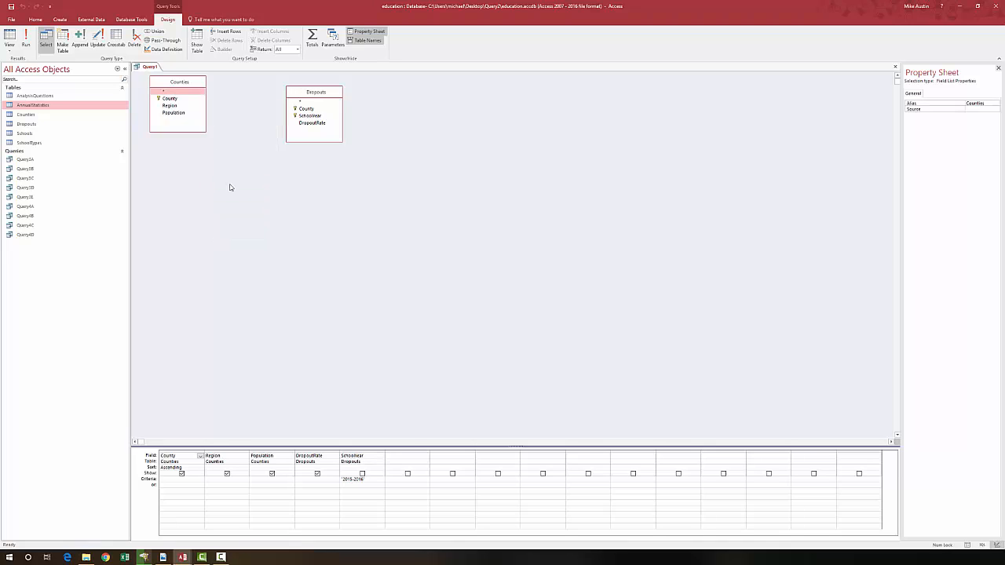
Examine in the database relationships how the Counties and Dropouts tables are linked, and close the Relationships view
left_click(132, 19)
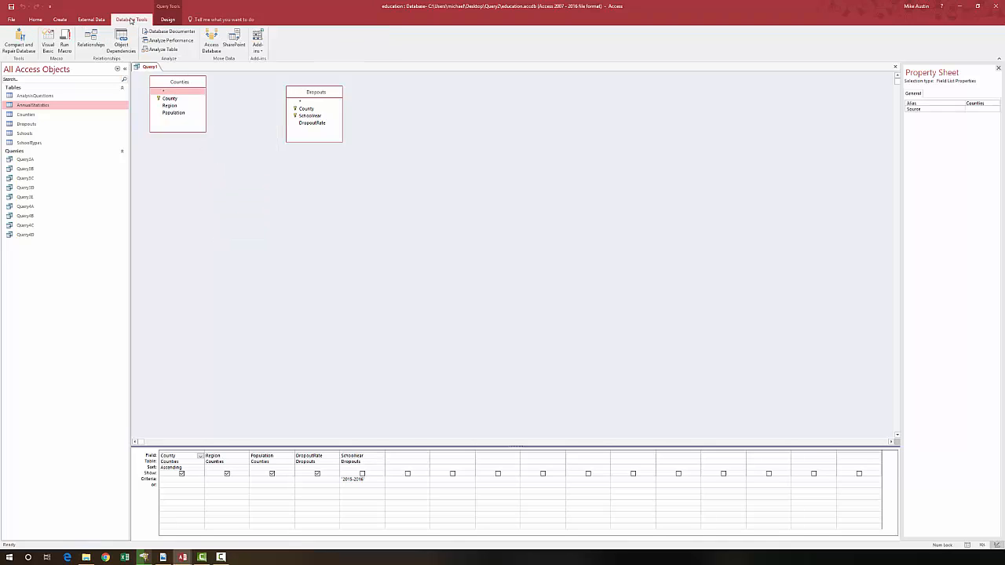
left_click(90, 40)
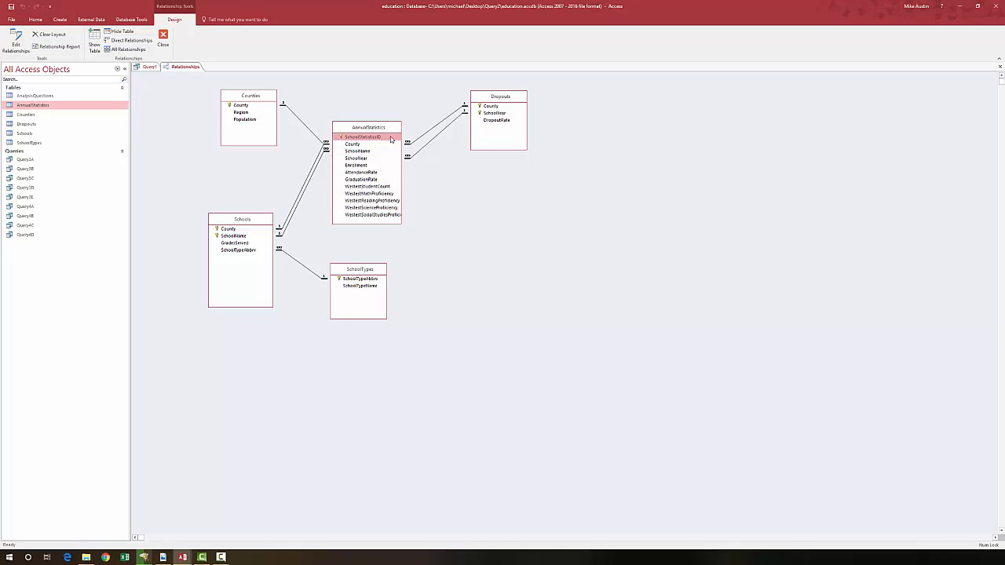
right_click(186, 67)
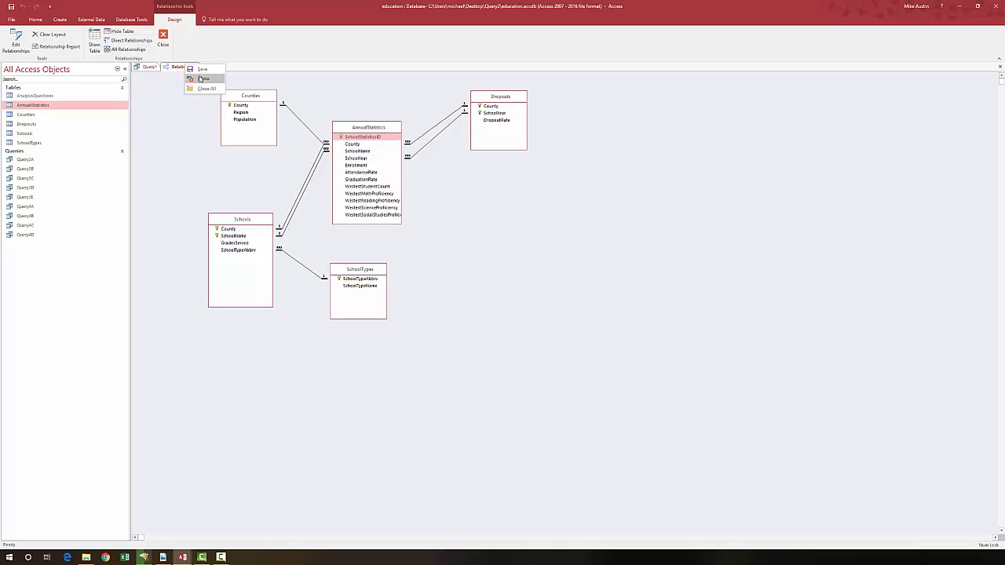
left_click(198, 80)
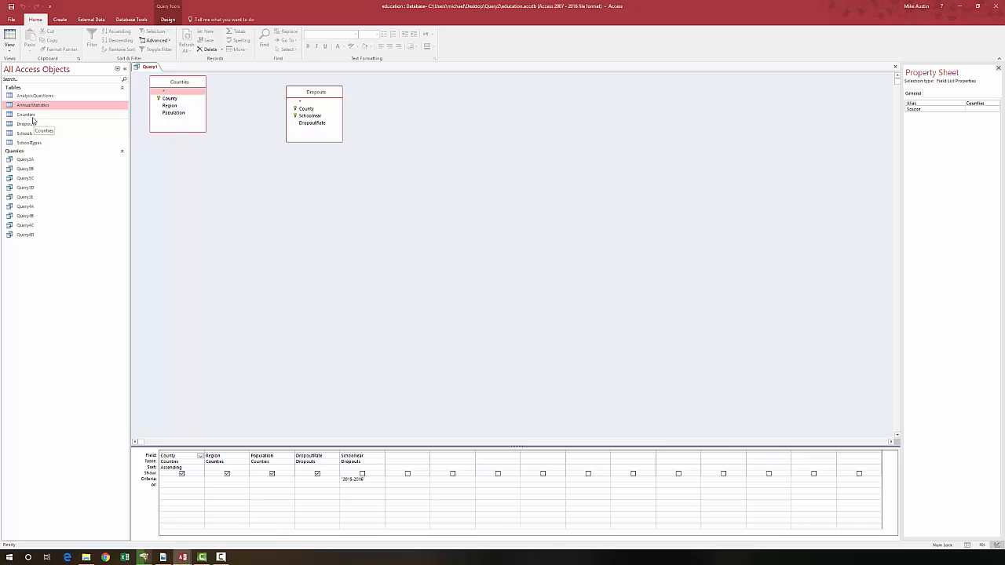
Add the AnnualStatistics table between Counties and Dropouts in the query design and run the query
left_click_drag(40, 105, 229, 138)
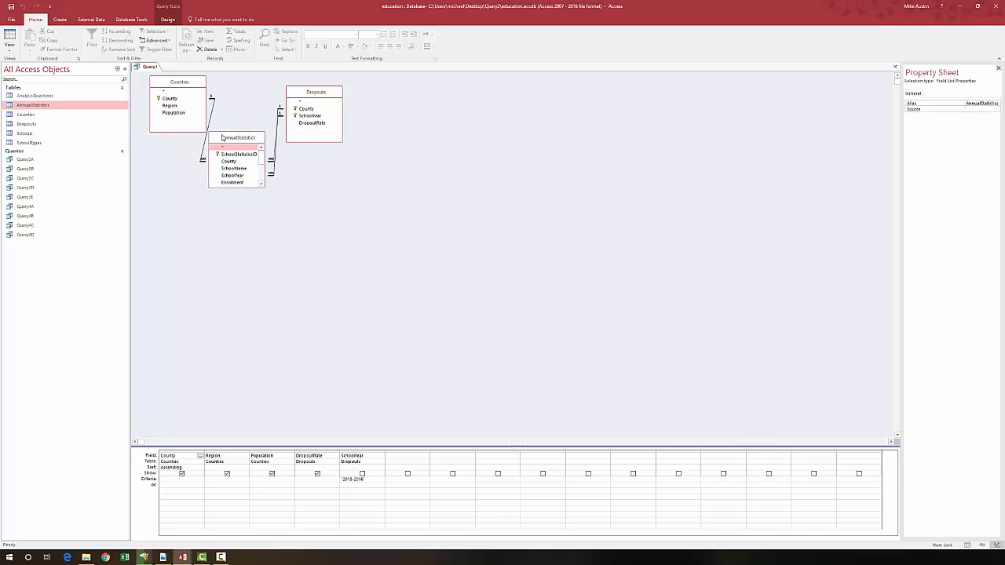
left_click(168, 19)
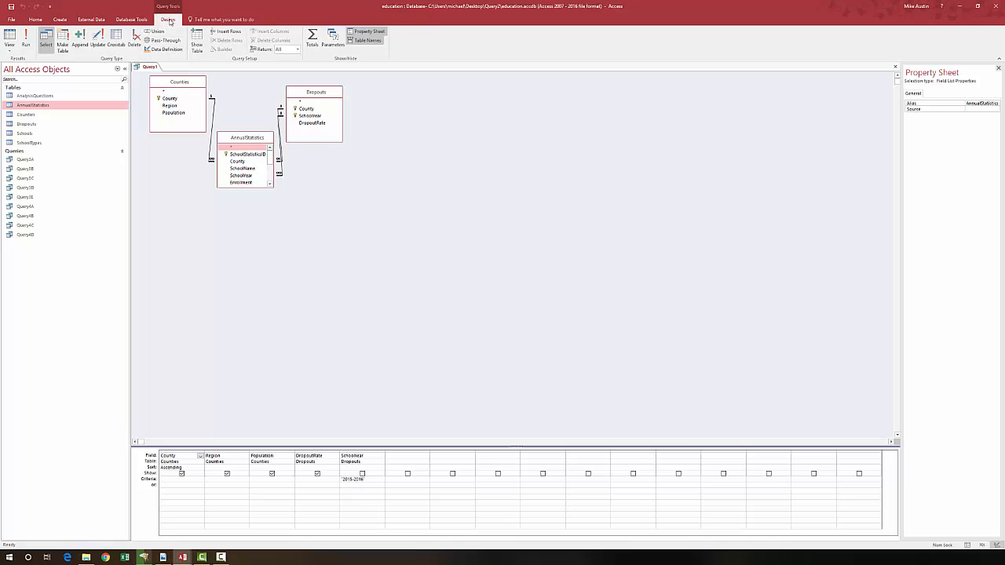
left_click(26, 40)
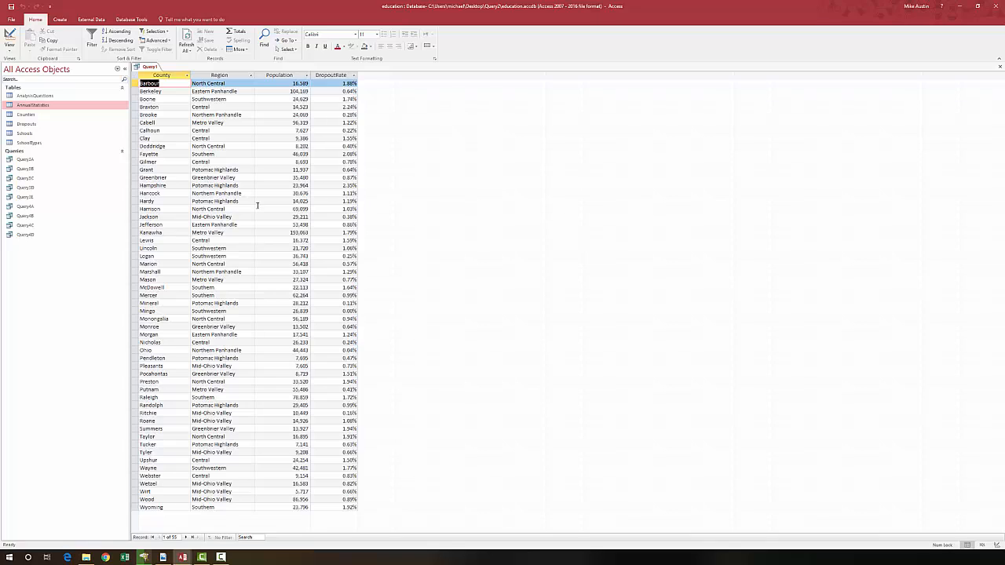
Save the county dropout rate query as Query4E and close it
right_click(147, 68)
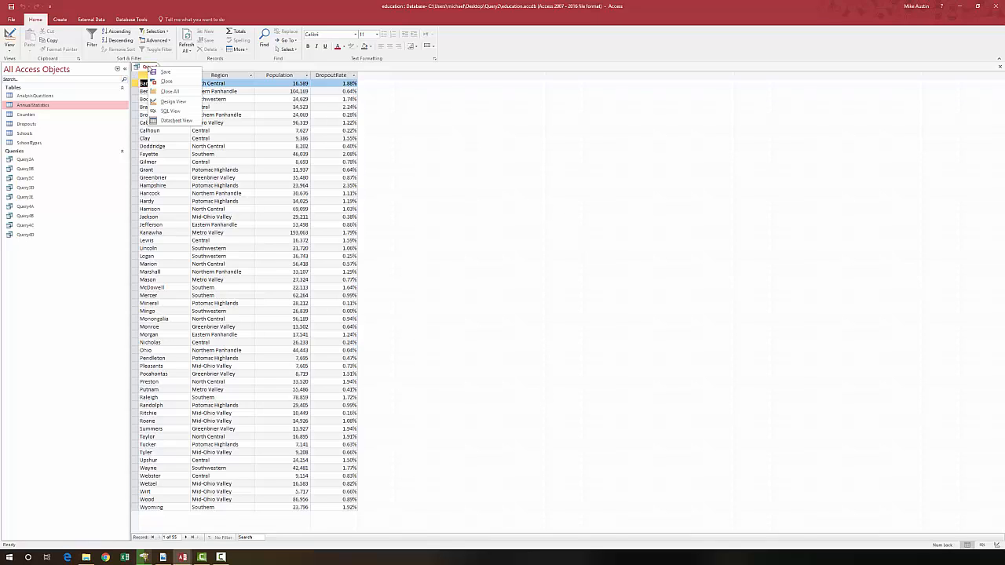
left_click(159, 73)
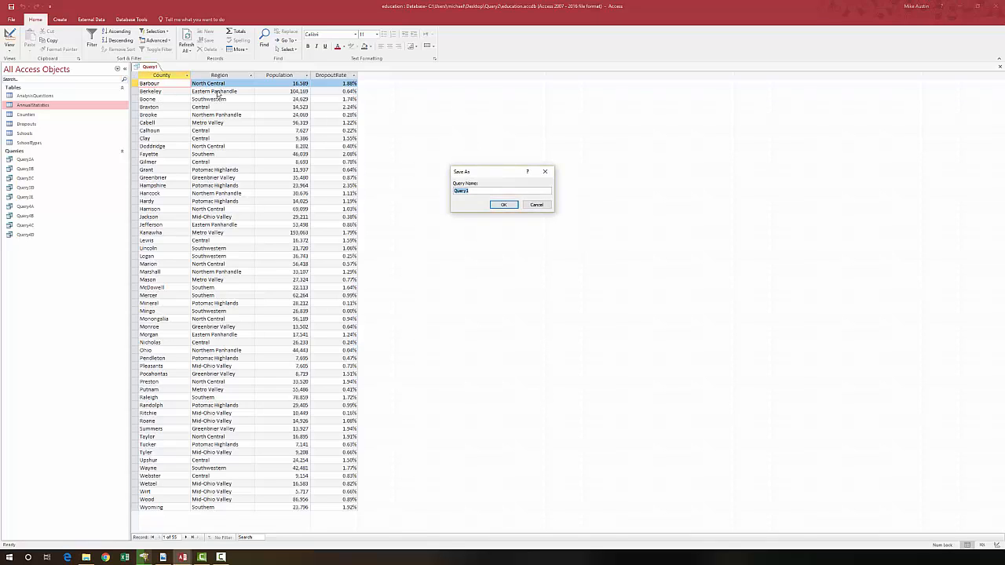
left_click(481, 190)
left_click(502, 205)
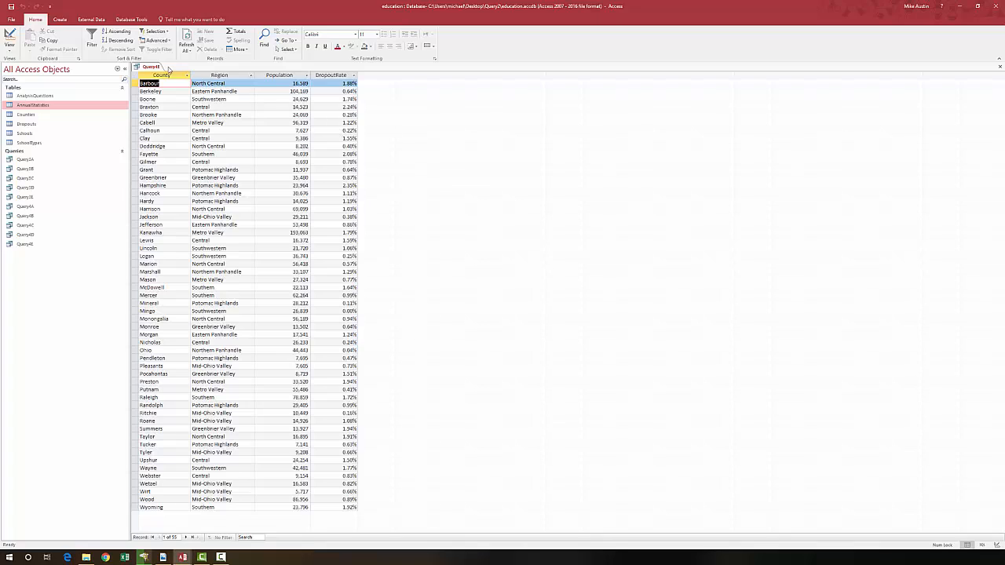
right_click(168, 70)
left_click(174, 83)
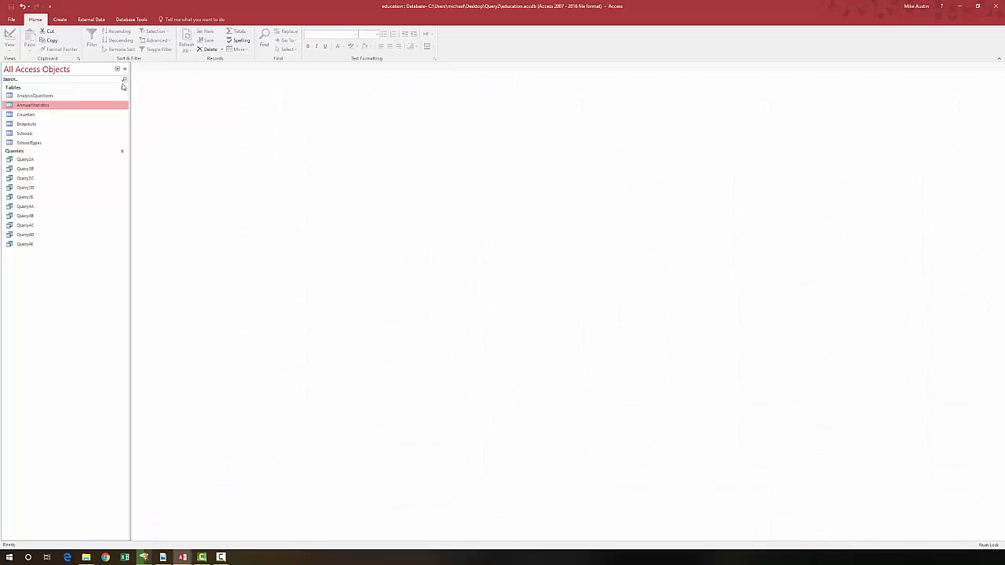
Open the AnalysisQuestions table to view its QuestionNumber and Response fields, and close it without entering an answer
double_click(33, 96)
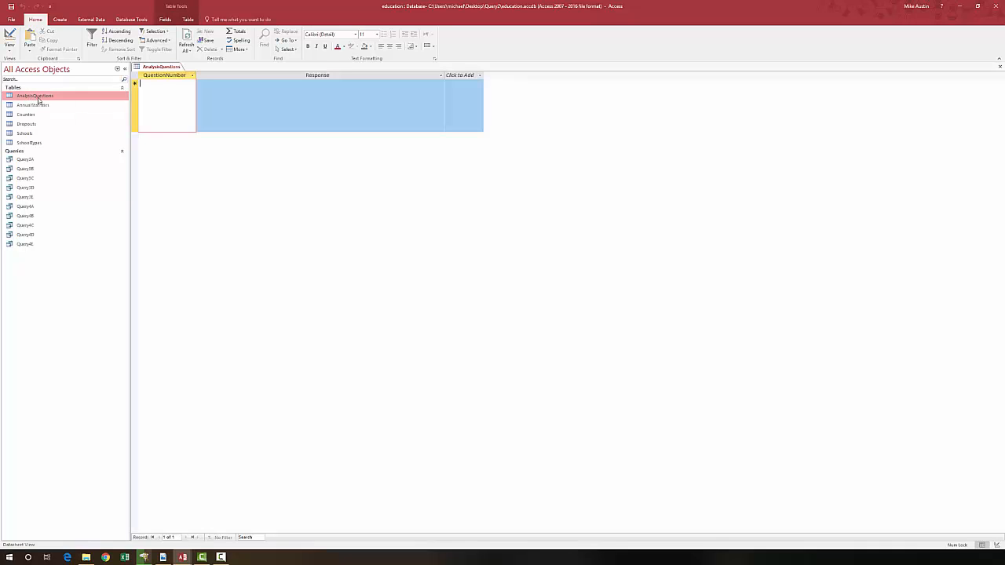
right_click(157, 67)
left_click(167, 81)
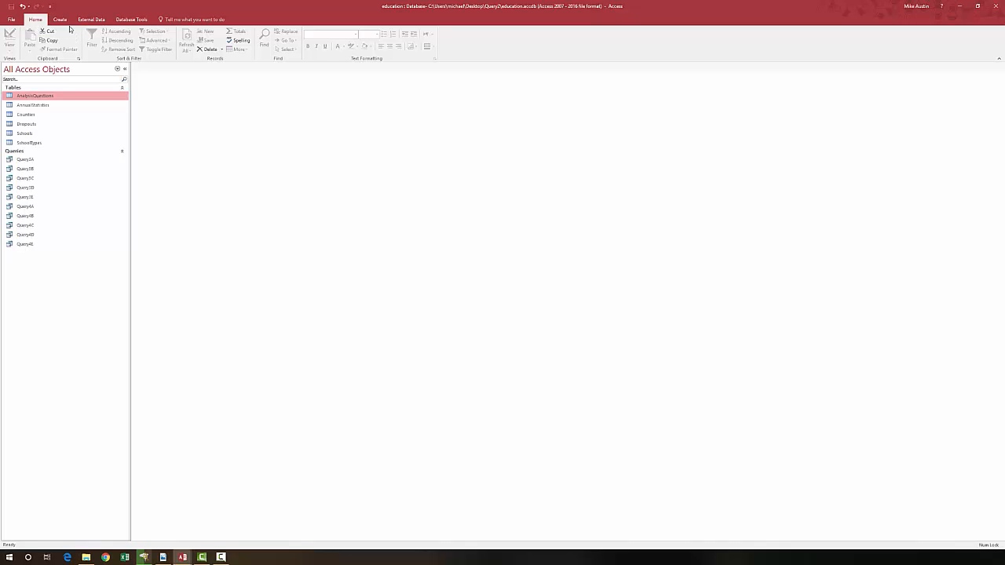
Run the Compact and Repair Database utility on the education database
left_click(123, 20)
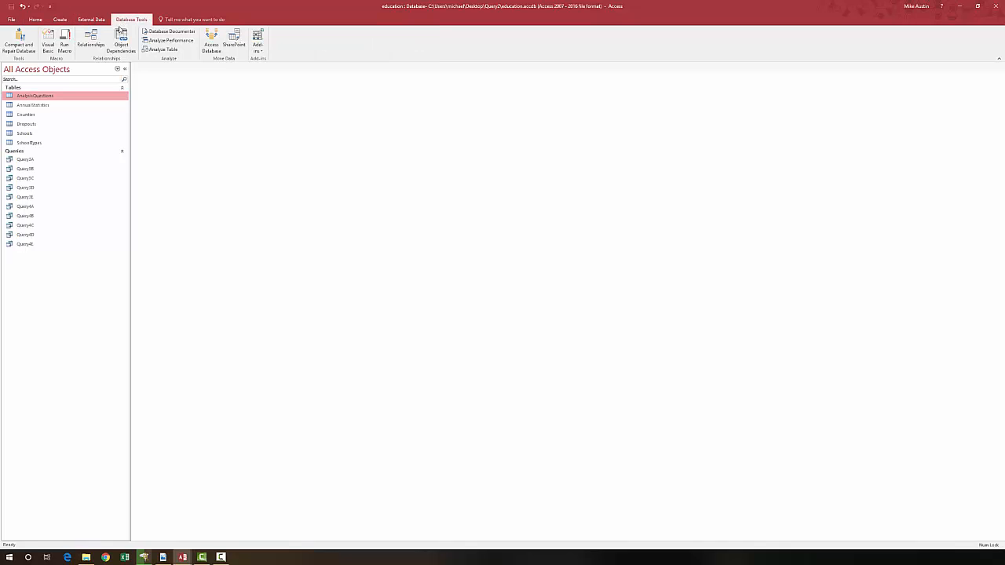
left_click(18, 49)
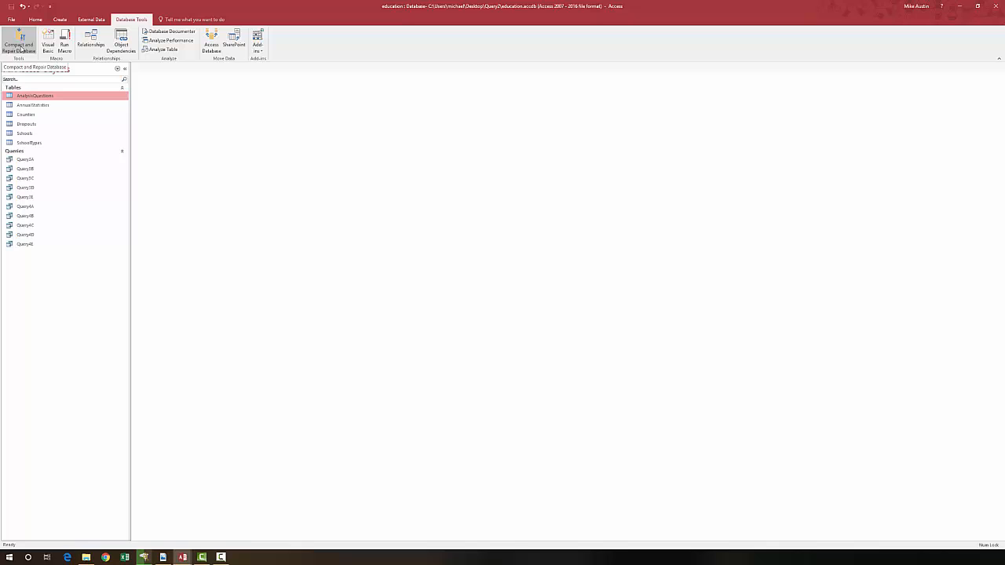